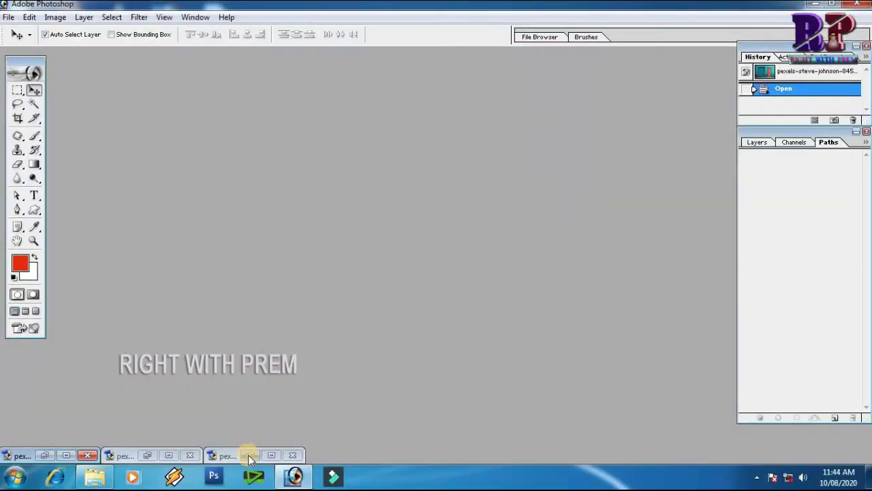
Restore the minimized window to show pexels-cleyder-duque-3816363.jpg, the bride photo
click(249, 455)
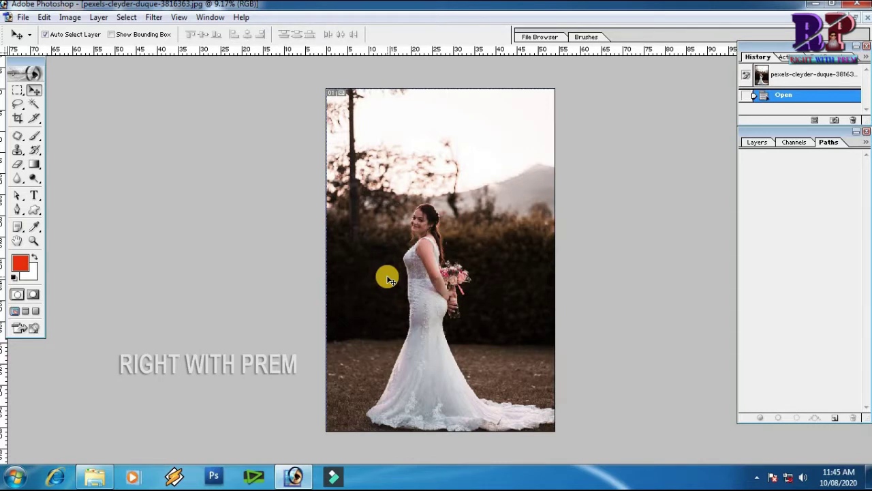
click(153, 18)
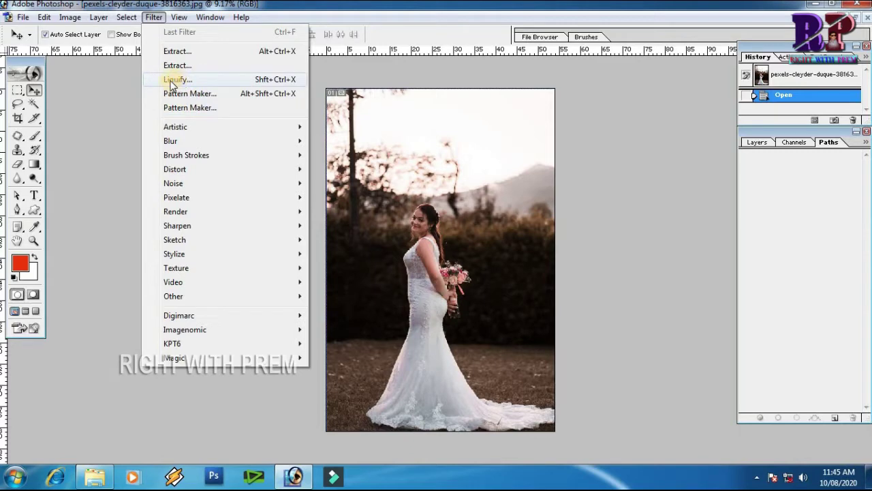
click(175, 80)
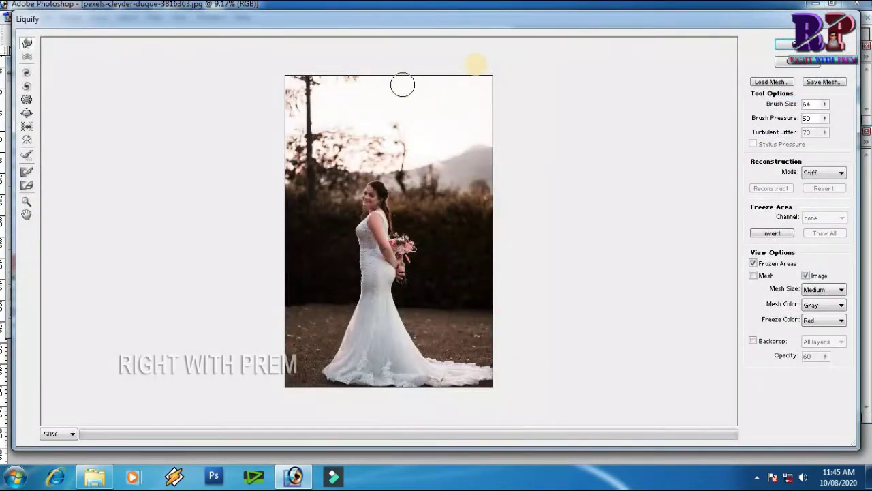
click(793, 61)
click(152, 18)
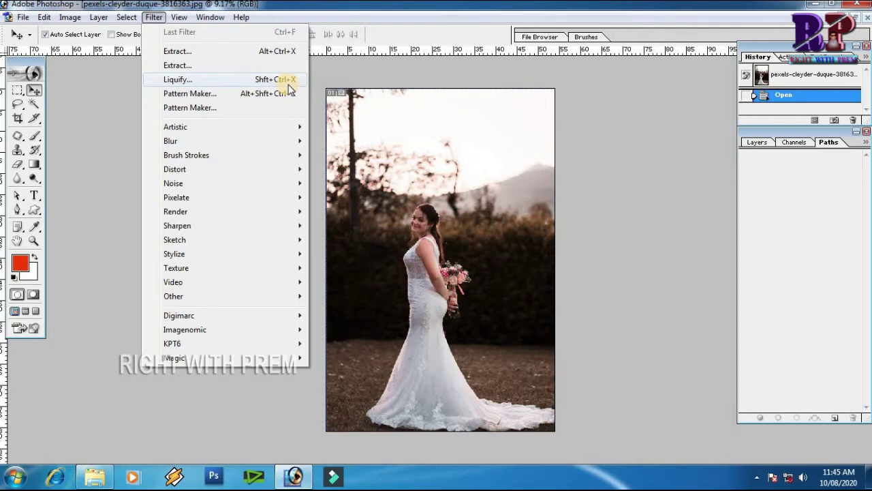
click(497, 75)
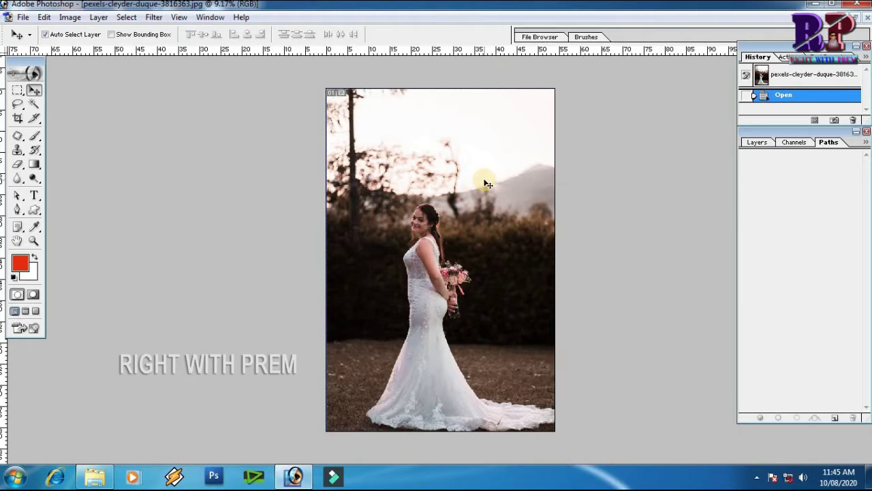
key(shift+ctrl+x)
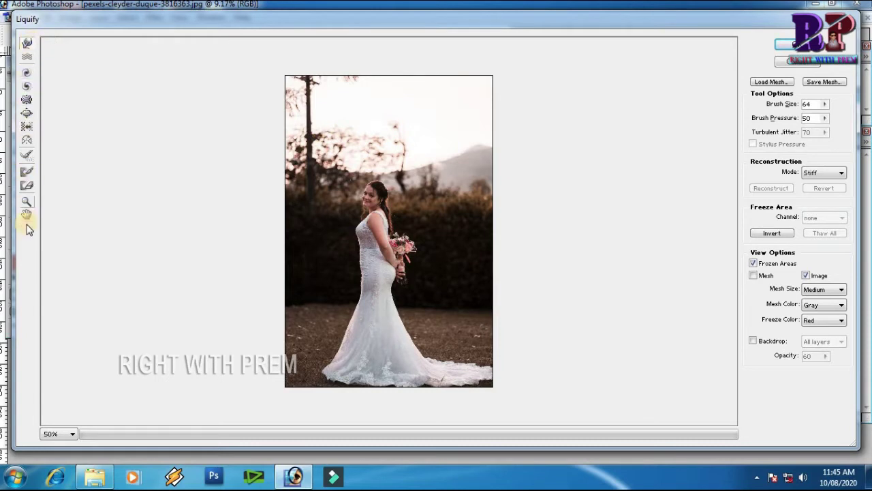
Try the Reconstruct, Shift Pixels and Mirror tools in the Liquify toolbar
click(24, 58)
click(28, 127)
click(27, 141)
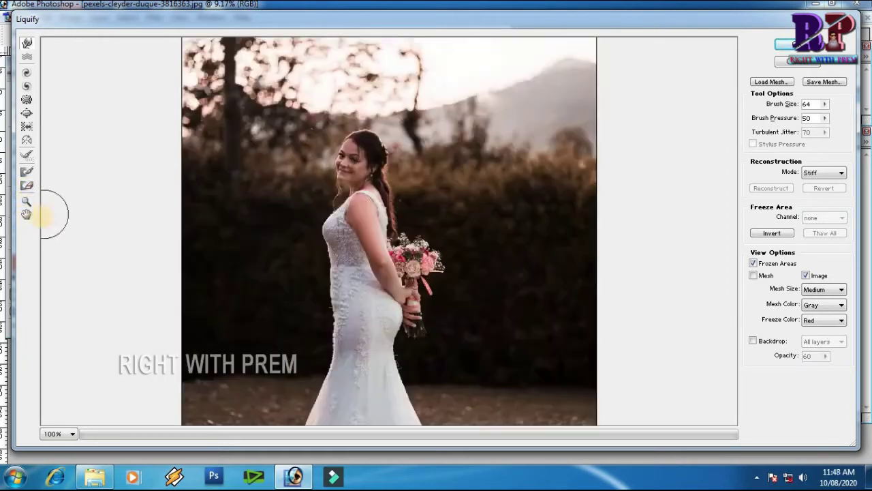
click(409, 222)
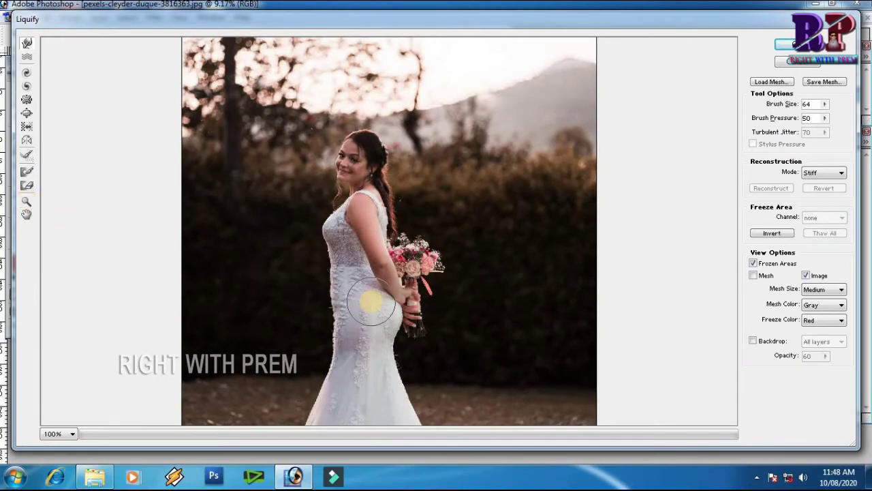
Zoom the Liquify preview to 200% on the dress and bouquet, then push the lace
key(ctrl+plus)
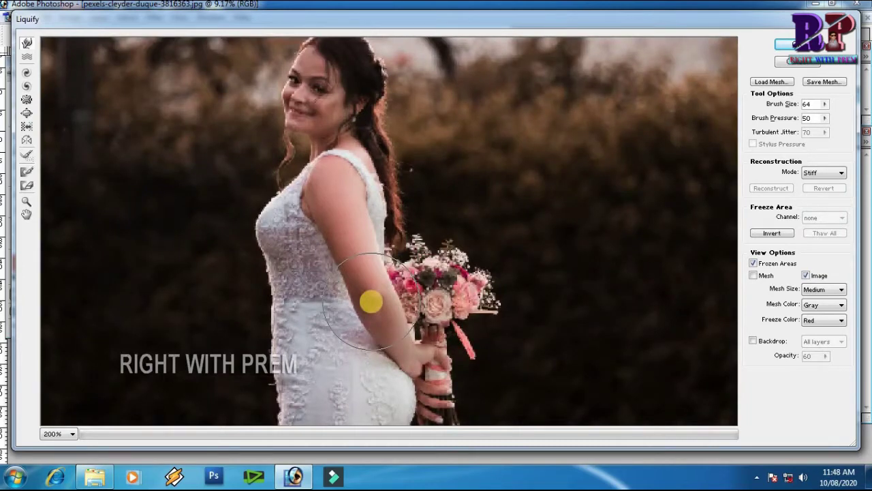
key(ctrl+minus)
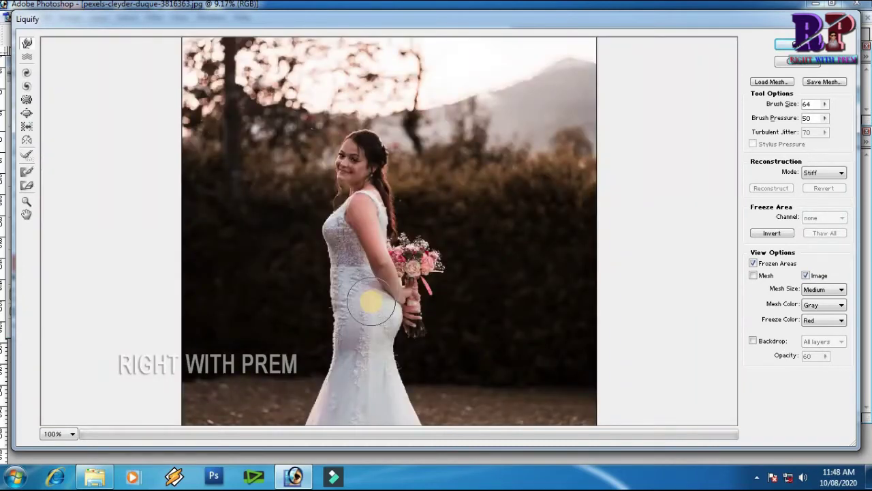
key(ctrl+plus)
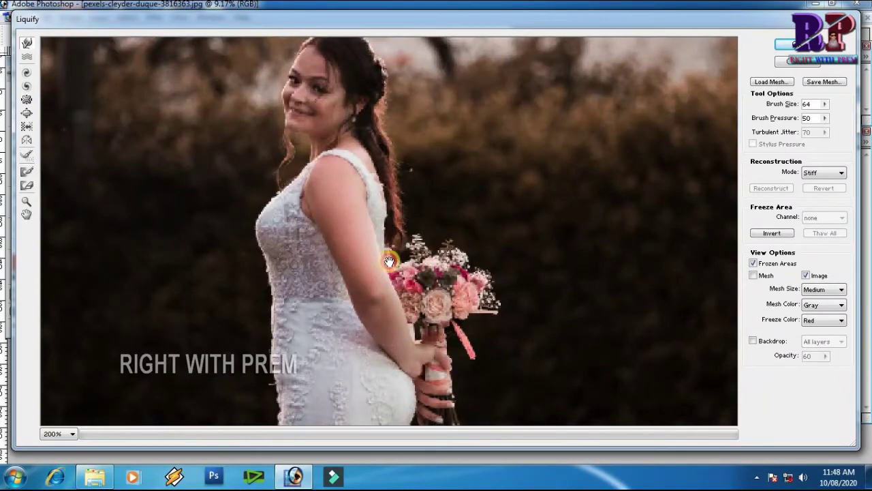
drag(371, 307, 395, 253)
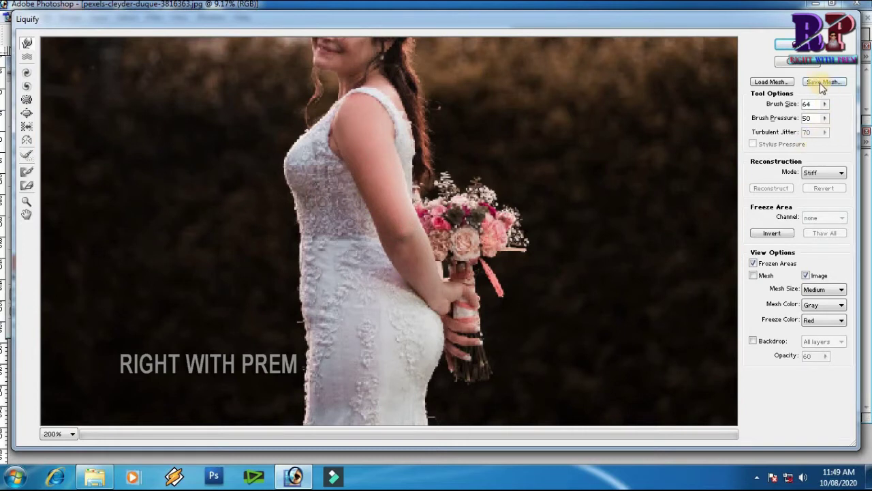
mouse_move(321, 269)
mouse_down()
mouse_move(340, 279)
mouse_move(472, 282)
mouse_up()
click(824, 105)
Try brush sizes of 333, 121 and 67 and the bracket keys, then settle at 79
drag(811, 121, 819, 117)
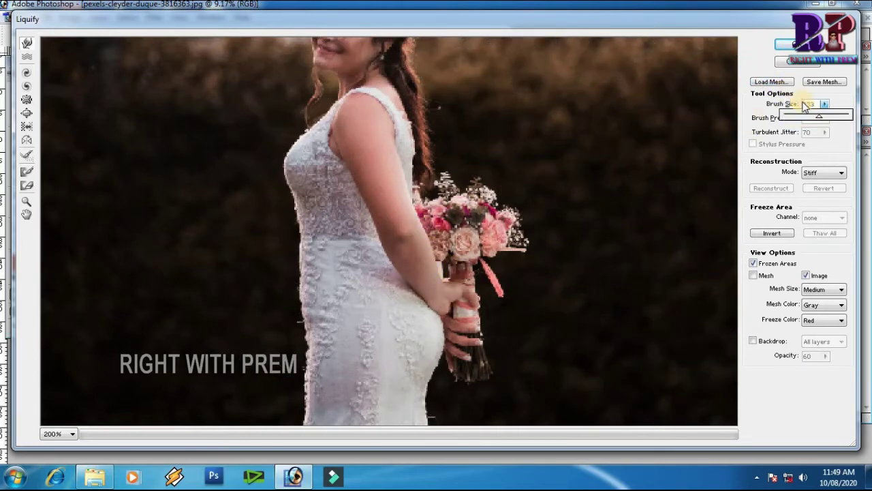
drag(814, 118, 798, 117)
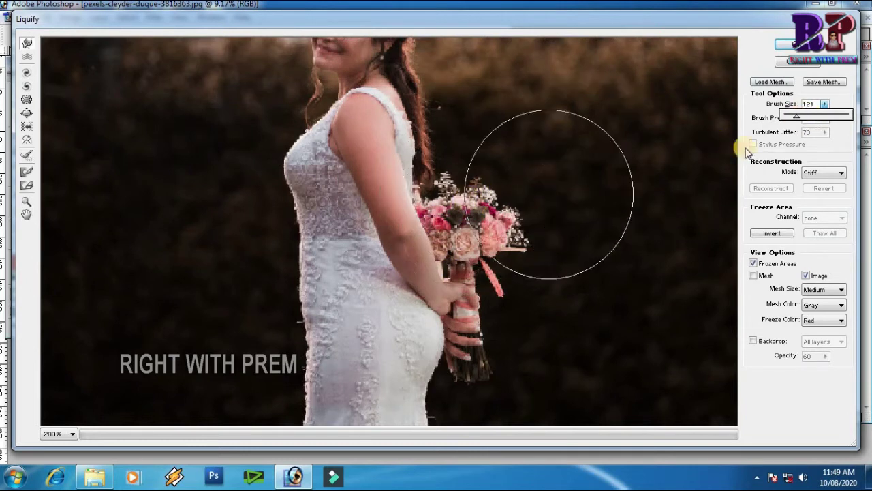
drag(795, 118, 791, 117)
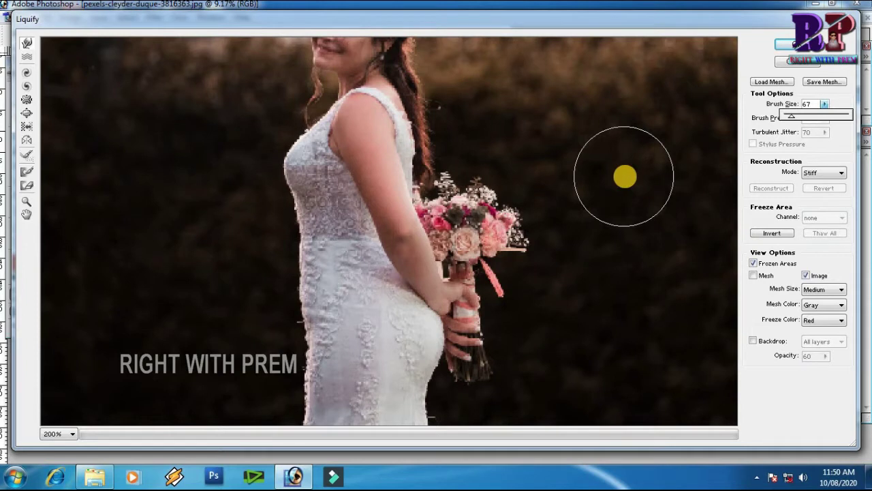
click(625, 177)
key(bracketright)
key(bracketright)
key(bracketright)
key(bracketright)
key(bracketright)
key(bracketright)
key(bracketright)
key(bracketright)
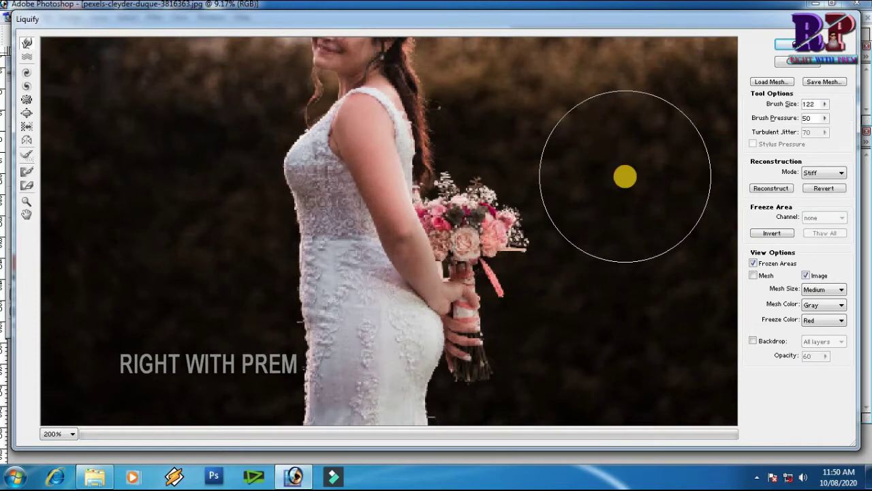
key(bracketleft)
key(bracketleft)
key(bracketleft)
key(bracketleft)
key(bracketleft)
key(bracketleft)
key(bracketleft)
key(bracketleft)
key(bracketright)
key(bracketright)
key(bracketright)
key(bracketright)
key(bracketright)
key(bracketright)
key(bracketright)
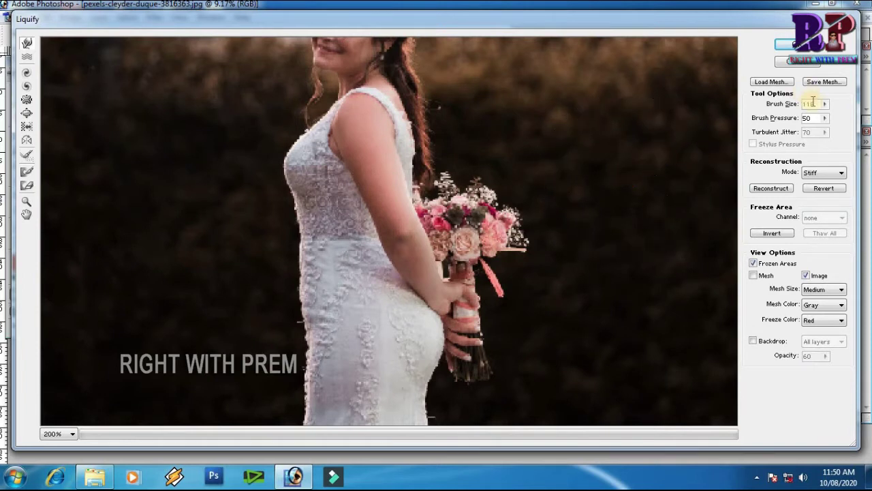
click(824, 104)
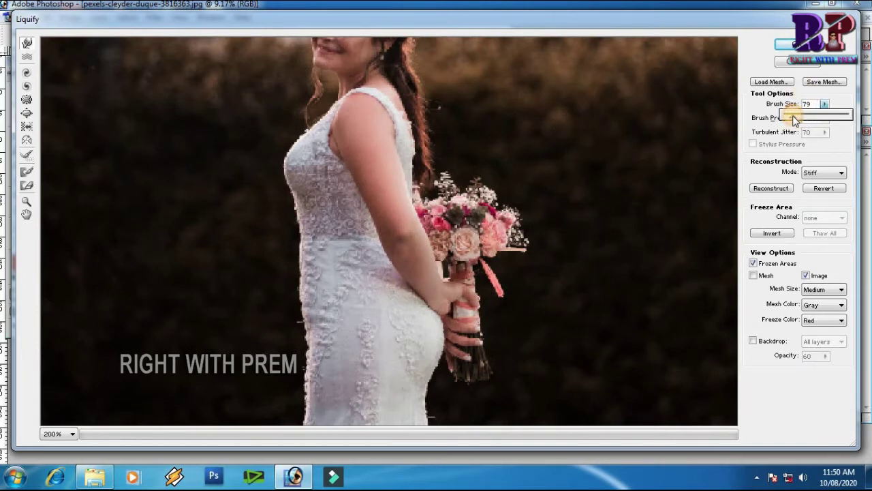
click(844, 124)
Adjust the brush pressure slider and view the reconstruction modes, leaving Stiff selected
click(824, 118)
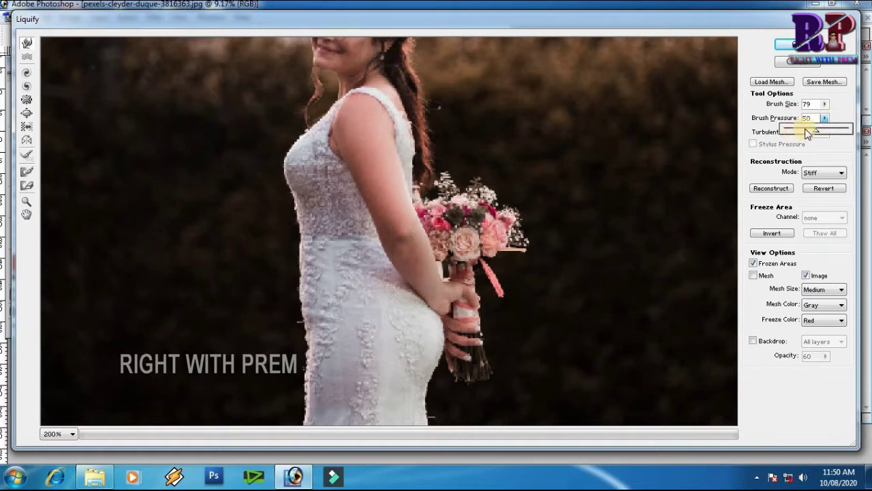
mouse_move(808, 130)
mouse_down()
mouse_move(838, 131)
mouse_move(813, 135)
mouse_up()
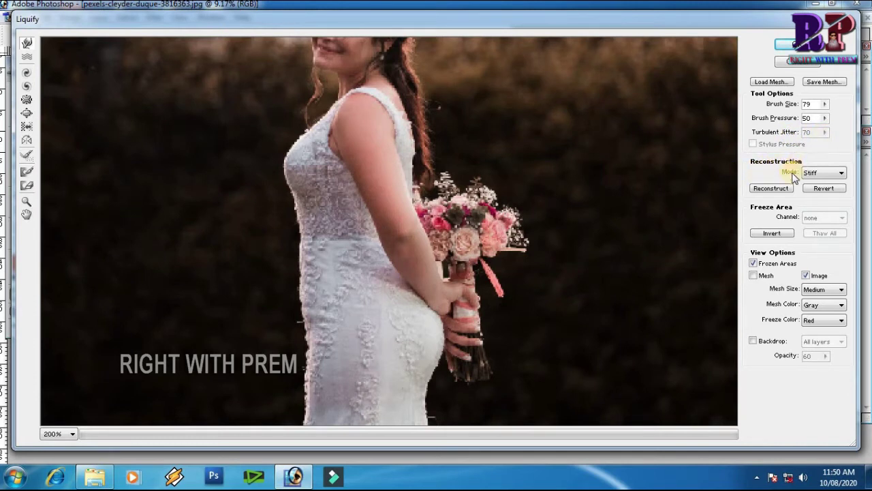
click(843, 174)
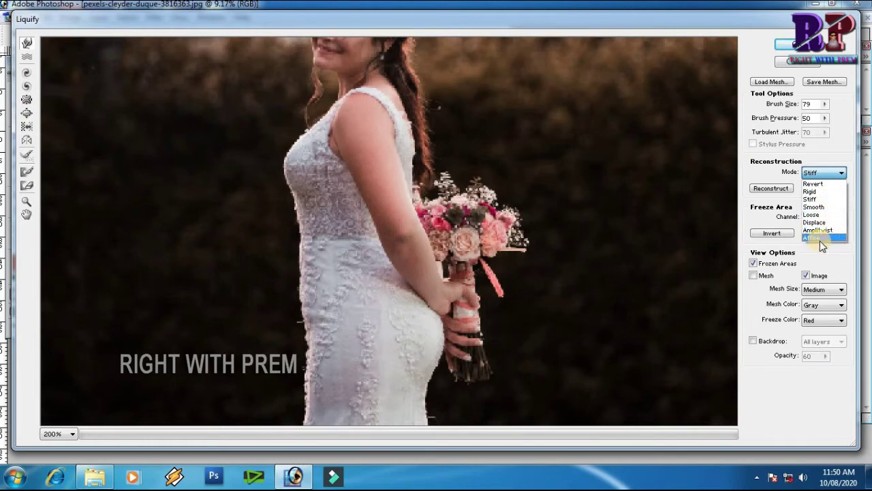
click(831, 178)
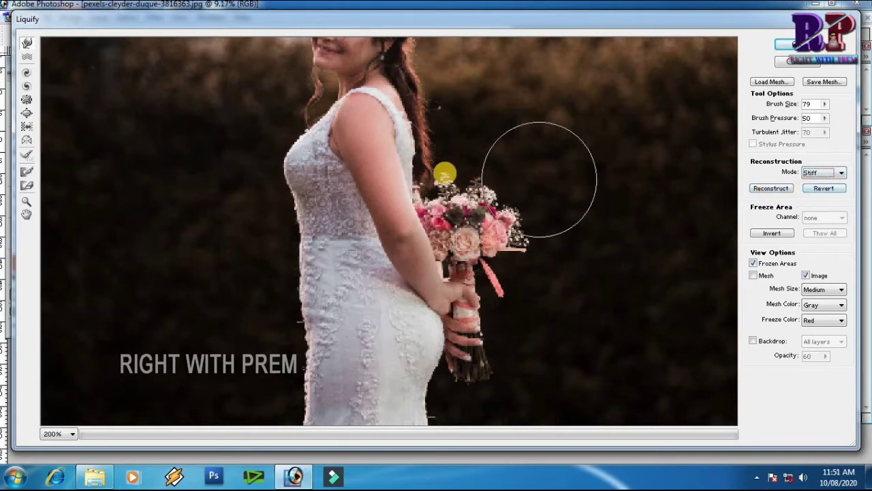
drag(302, 273, 350, 263)
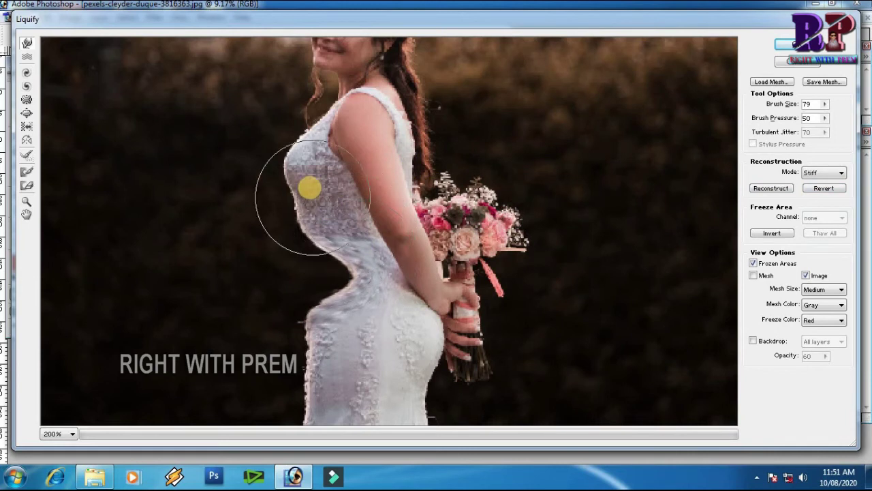
drag(484, 161, 390, 212)
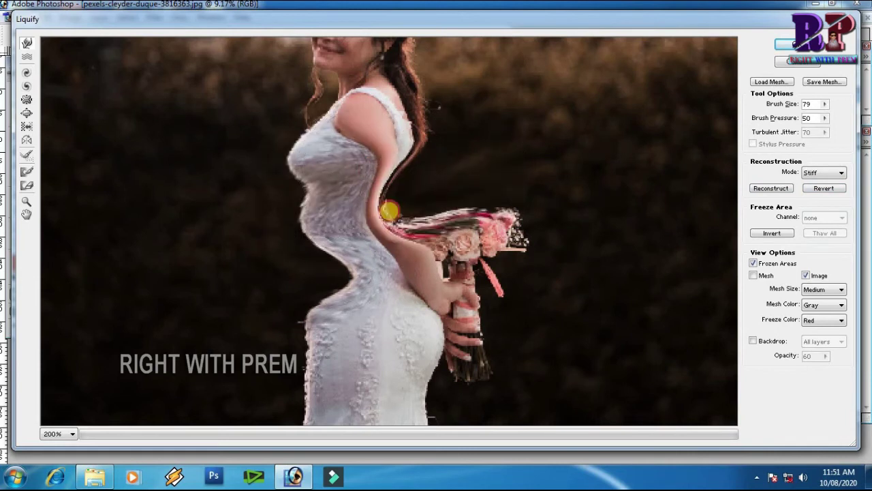
click(823, 190)
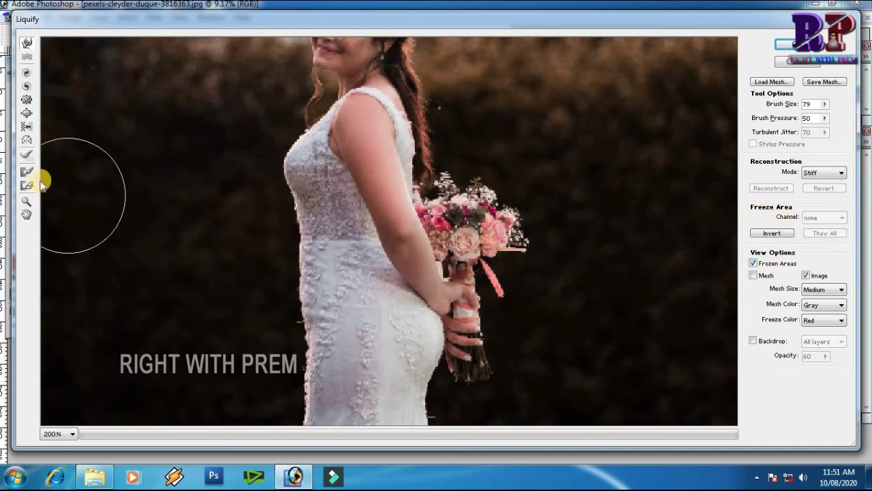
click(27, 171)
mouse_move(366, 142)
mouse_down()
mouse_move(386, 266)
mouse_move(386, 156)
mouse_move(387, 183)
mouse_up()
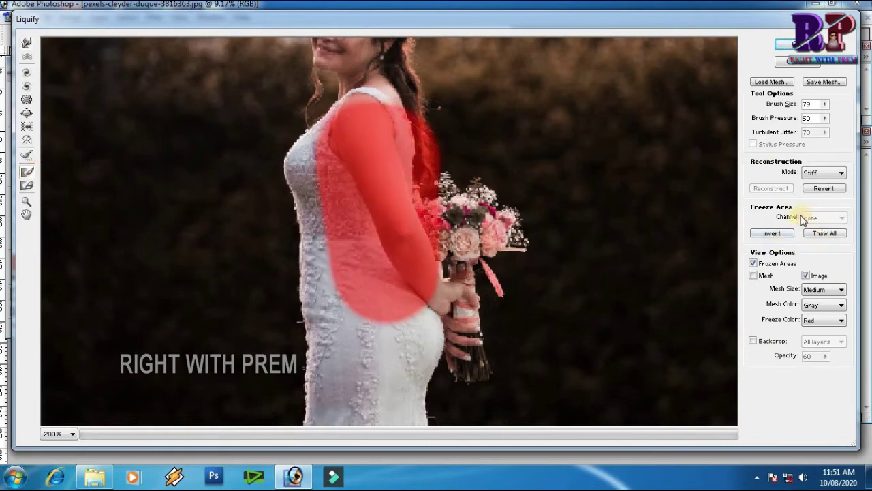
click(774, 233)
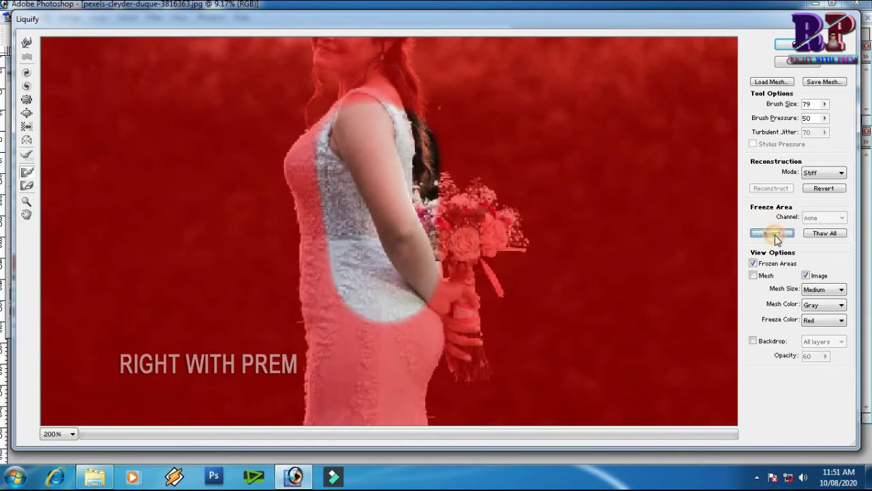
click(775, 233)
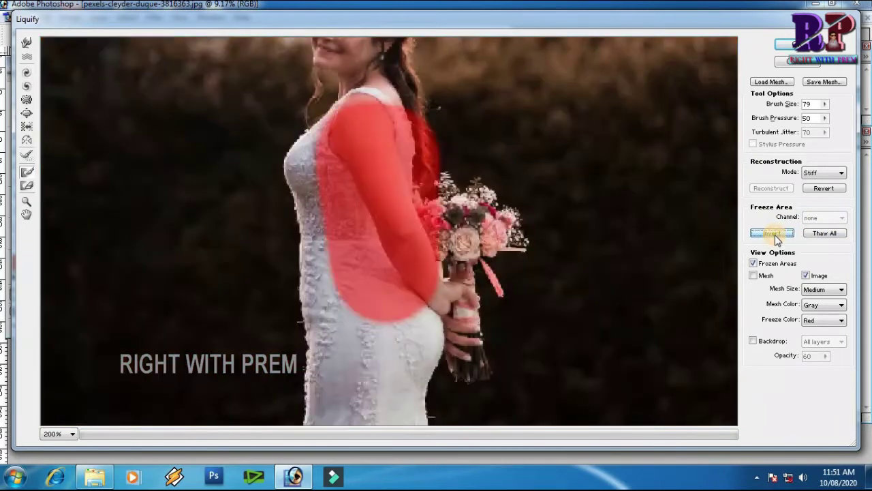
click(821, 233)
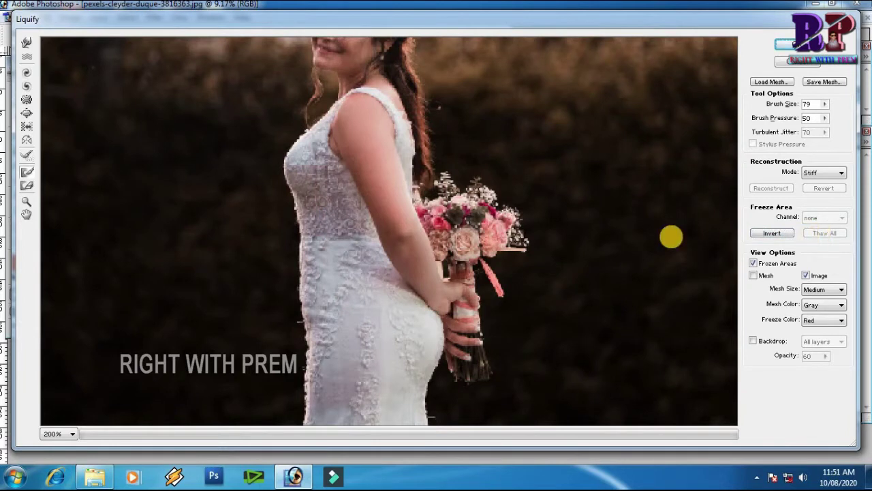
click(755, 276)
Smear the bouquet toward the arm, then freeze-mask the waist and undo the mask
drag(442, 211, 351, 210)
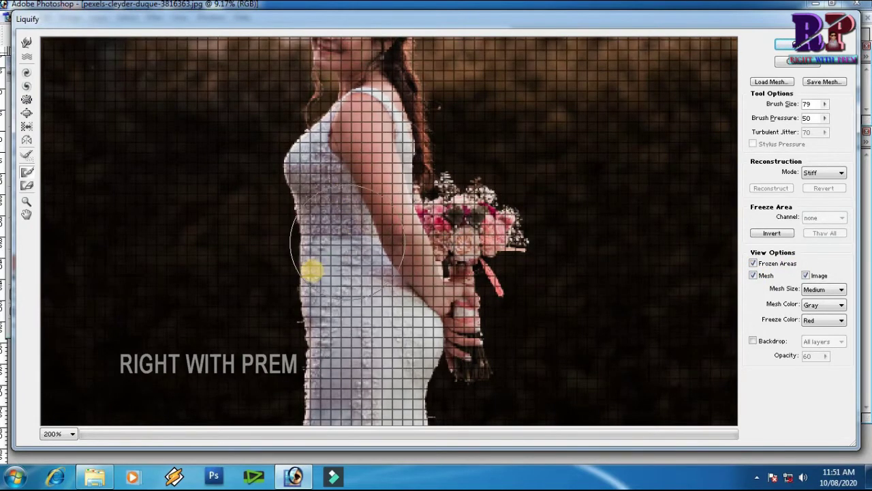
drag(294, 277, 298, 275)
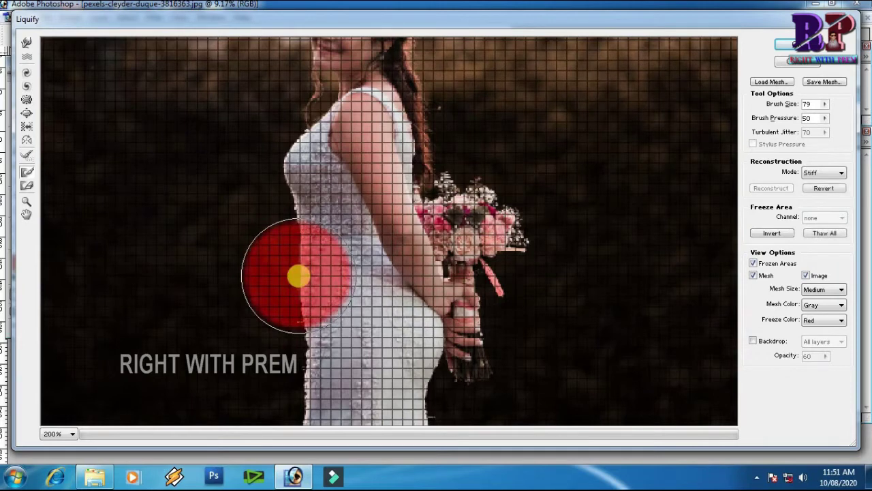
key(ctrl+z)
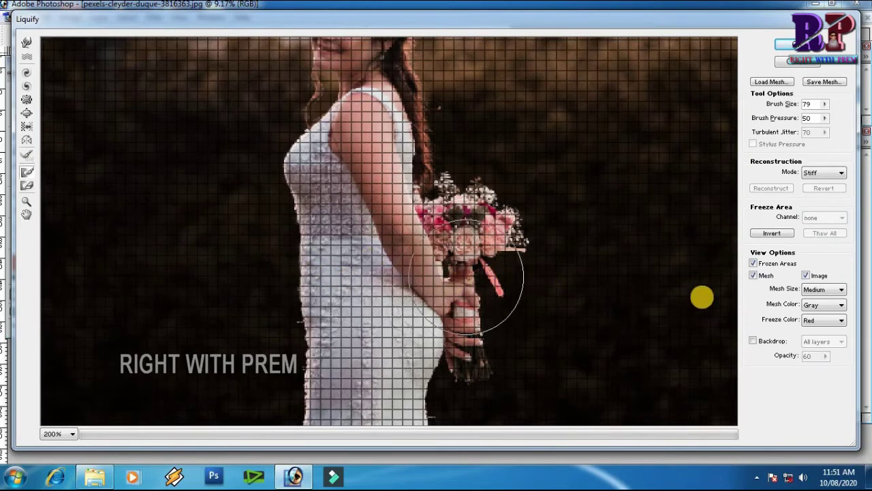
Turn off the Mesh display, toggle the Image preview, and view the Mesh Size choices
click(754, 275)
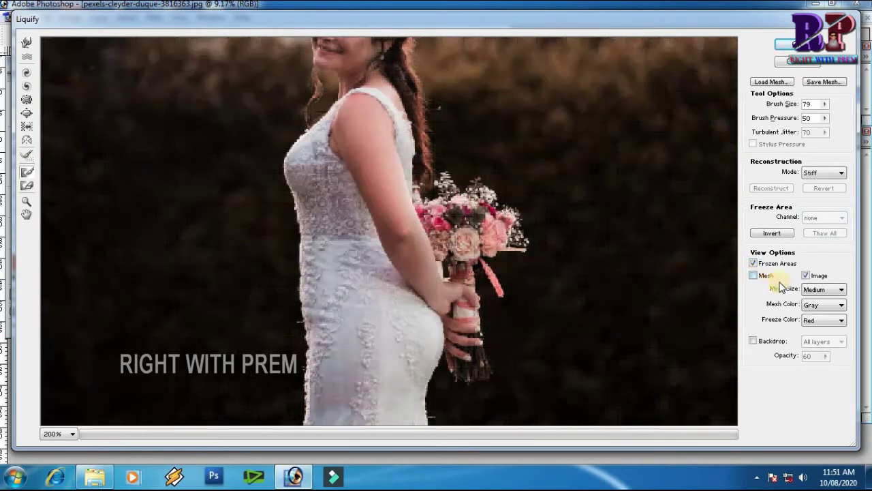
click(807, 276)
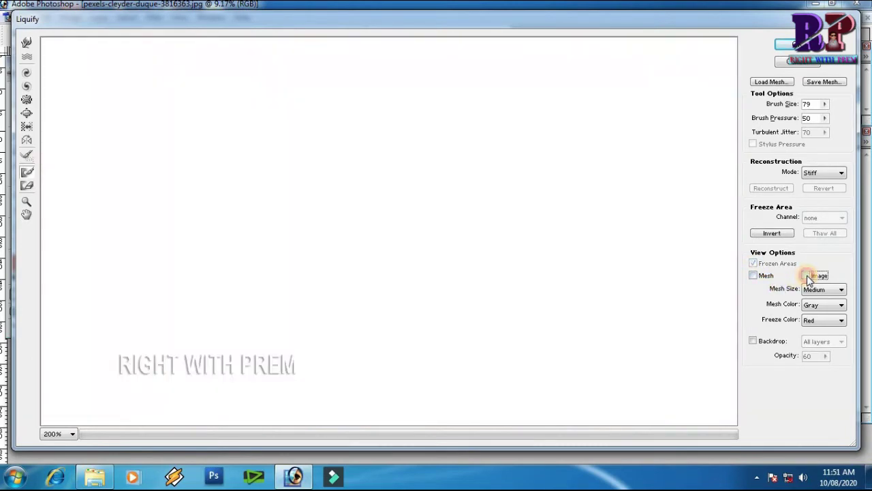
click(807, 275)
click(807, 275)
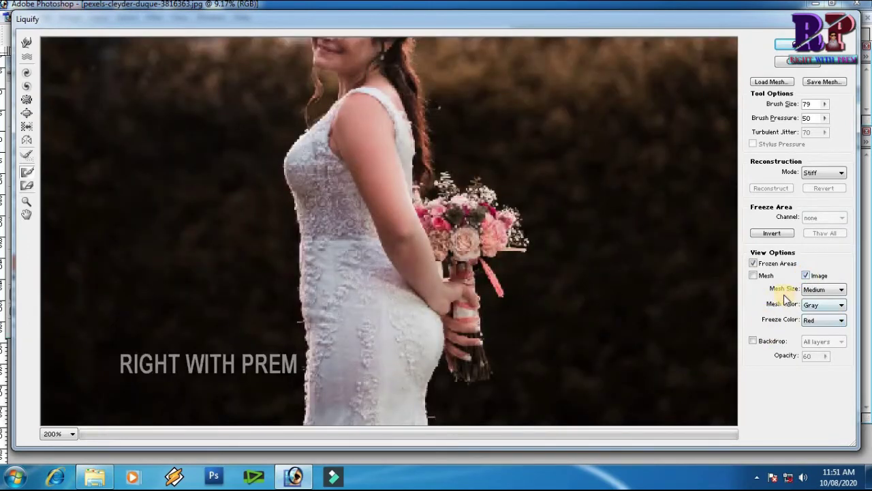
click(843, 292)
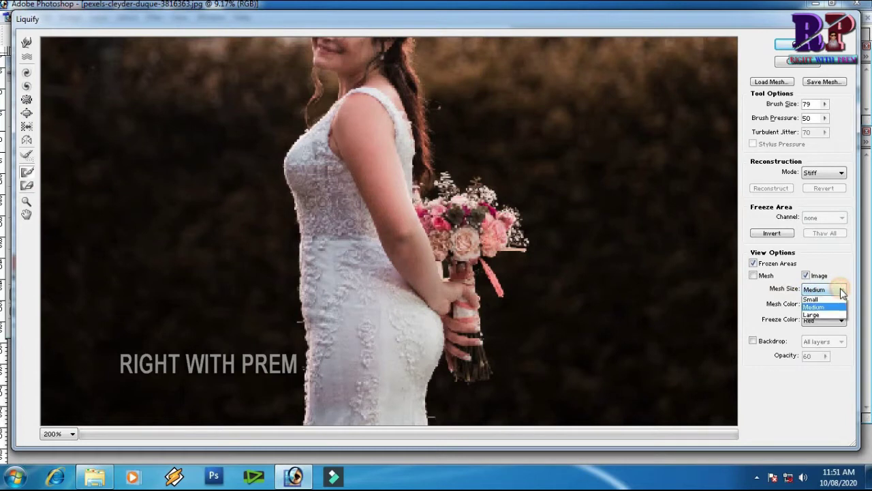
Turn the mesh back on, try Small mesh size, and return it to Medium
click(753, 276)
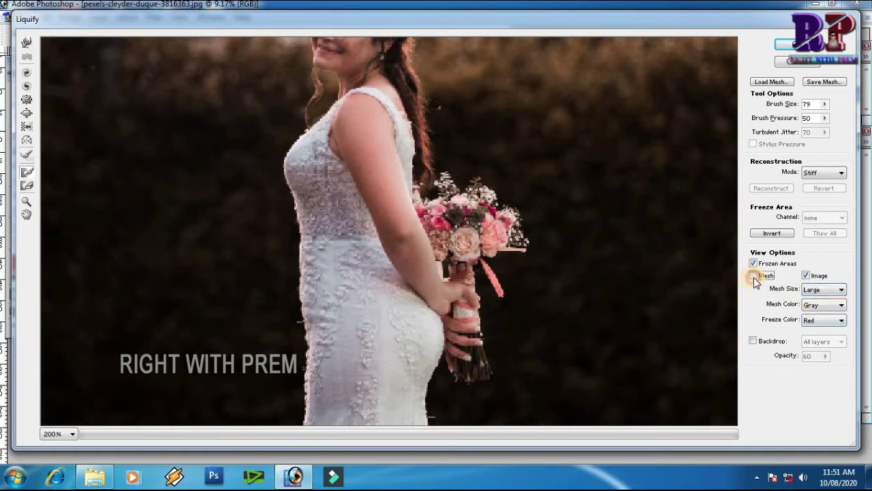
click(843, 292)
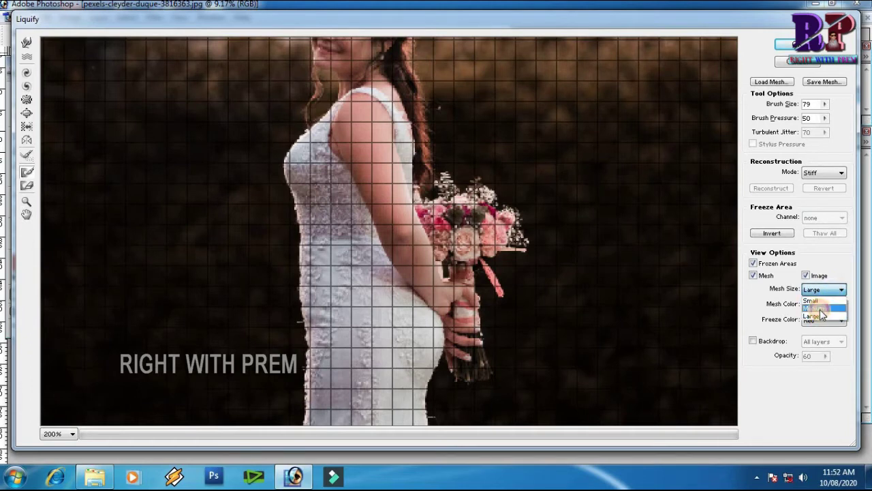
click(815, 309)
click(843, 292)
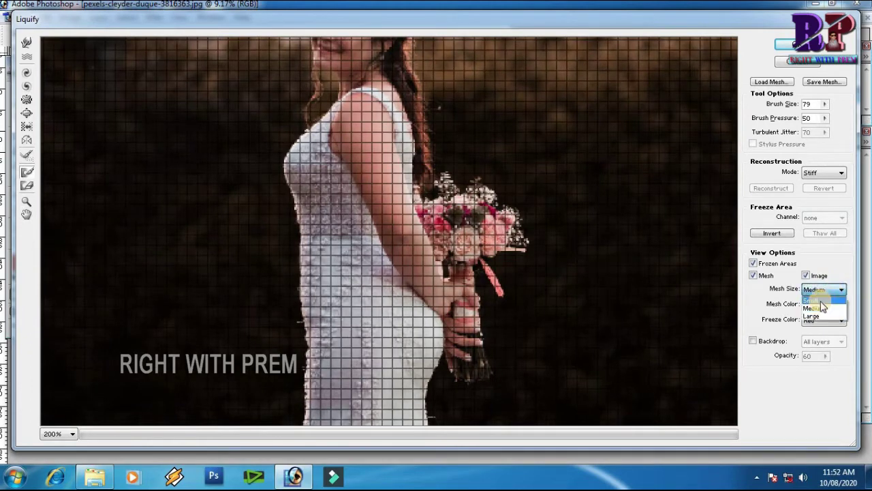
click(820, 299)
click(843, 293)
click(818, 308)
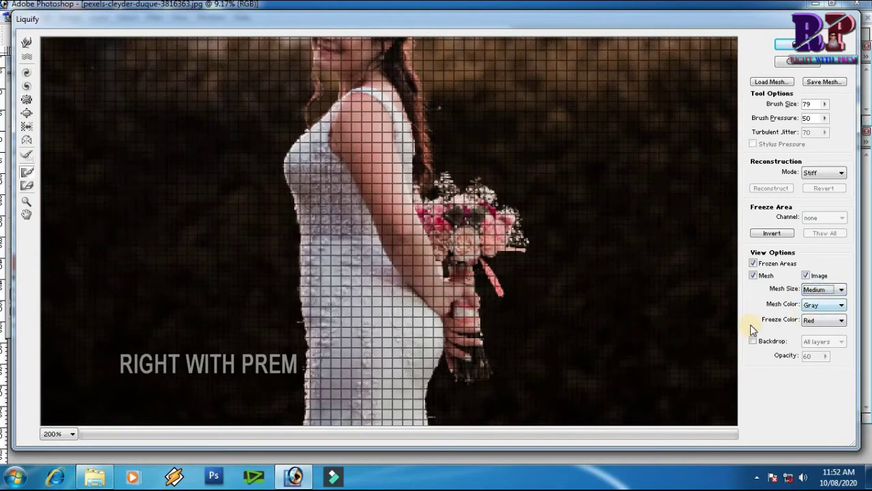
Freeze-mask the bride's upper arm, cycling the freeze colour through Yellow and Blue back to Red
drag(374, 179, 379, 276)
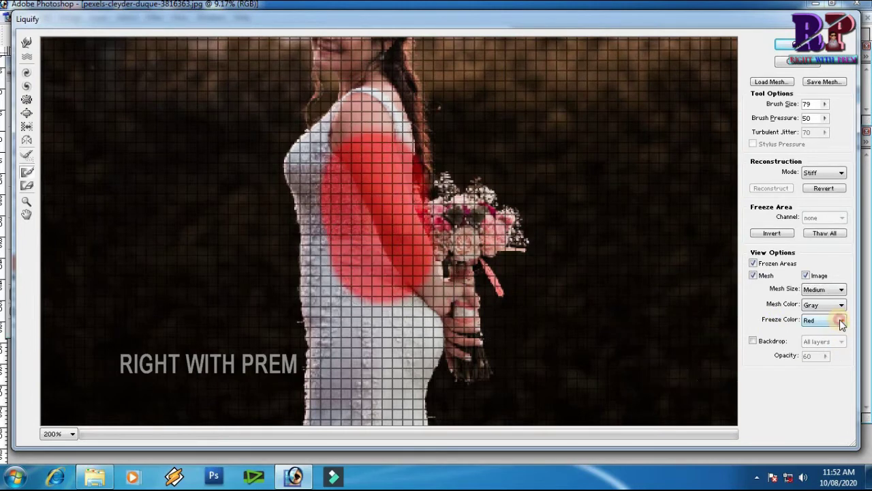
click(843, 324)
click(820, 346)
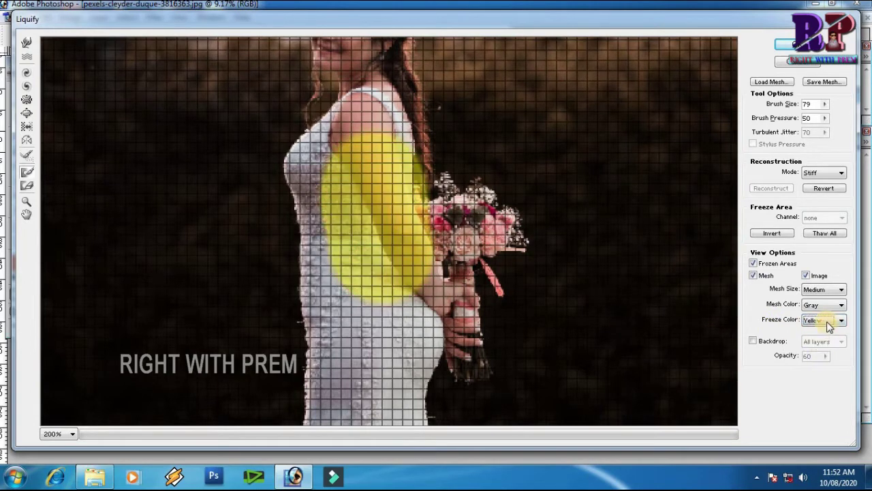
click(827, 322)
click(818, 365)
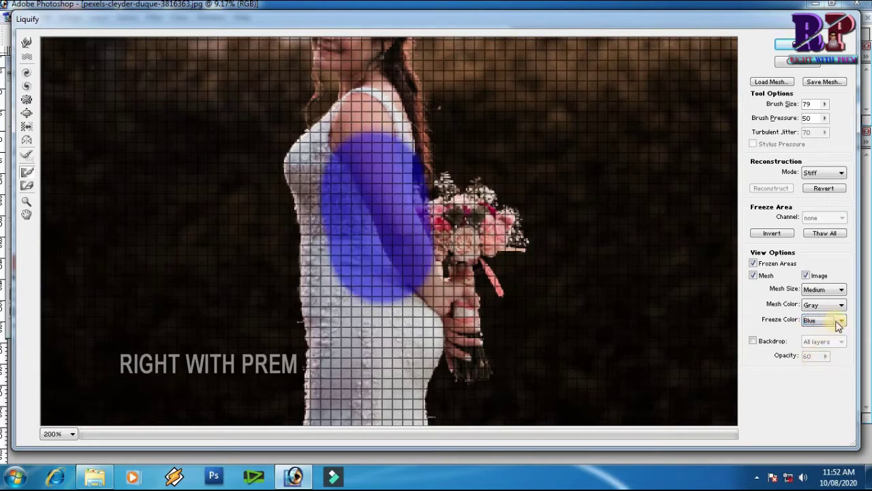
click(842, 326)
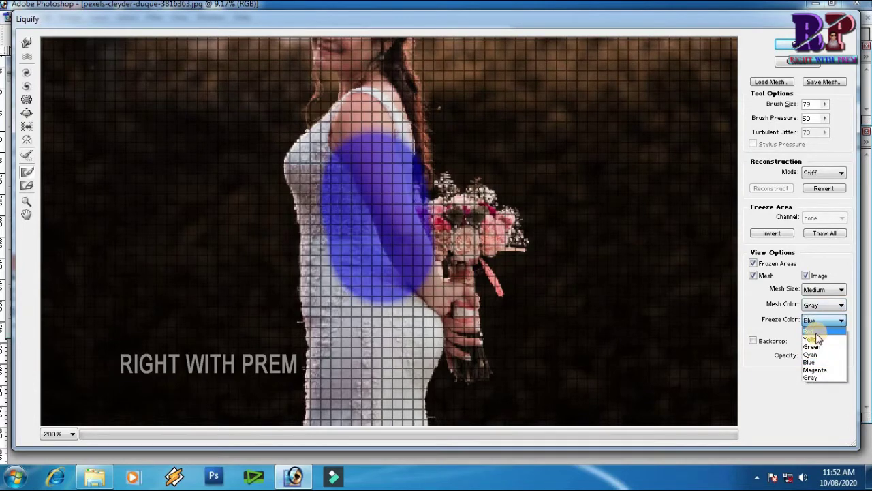
click(816, 334)
Turn on the backdrop at 59 opacity, then switch it off again
click(754, 341)
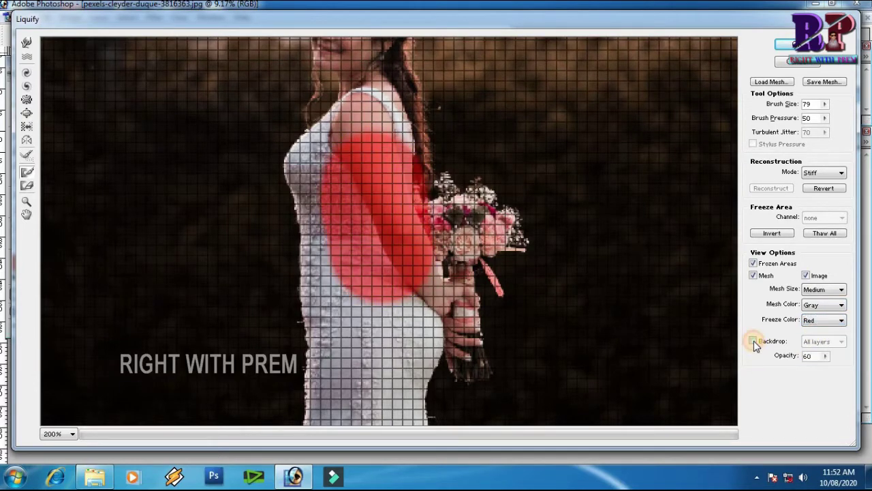
click(825, 356)
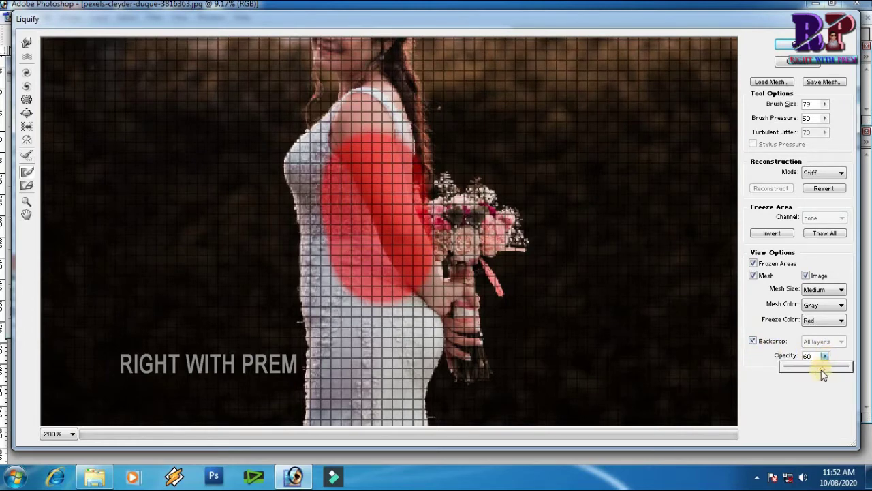
drag(821, 369, 823, 369)
click(753, 341)
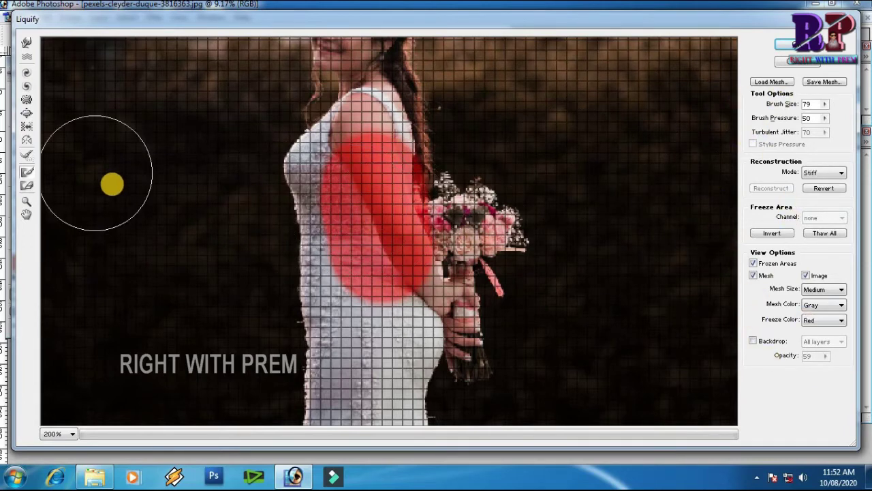
Freeze-mask the bride's torso and bouquet, then hide the mesh
click(26, 171)
mouse_move(243, 230)
mouse_down()
mouse_move(333, 171)
mouse_move(411, 263)
mouse_move(328, 176)
mouse_move(468, 141)
mouse_move(273, 175)
mouse_move(410, 295)
mouse_move(469, 152)
mouse_move(272, 218)
mouse_move(418, 259)
mouse_up()
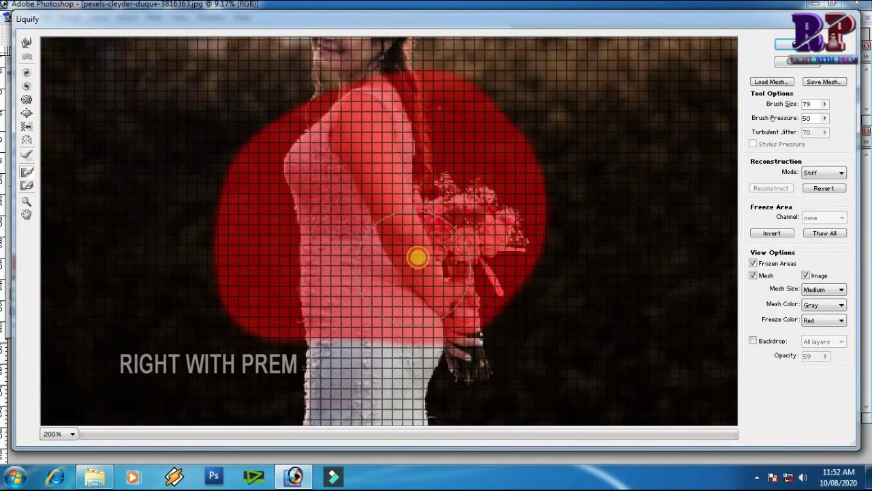
click(750, 279)
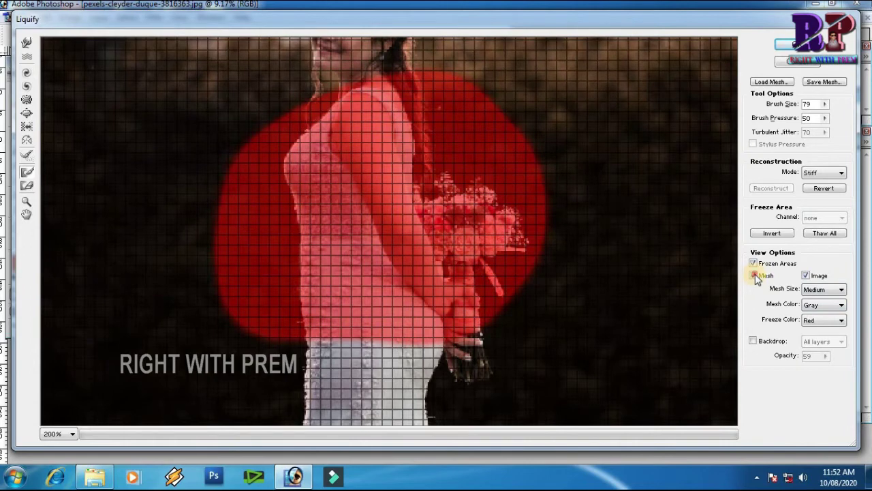
click(754, 276)
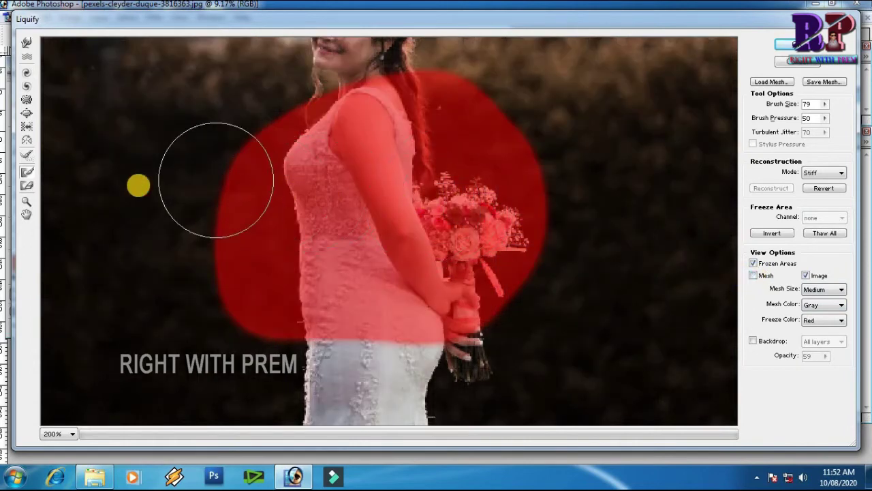
Thaw the mask over the left background, the torso edge and beside the bouquet
click(26, 185)
drag(193, 334, 227, 199)
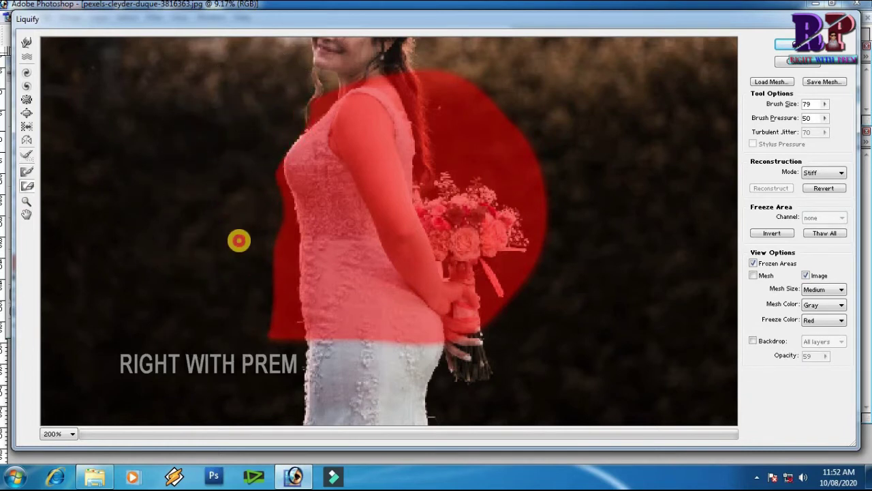
drag(228, 199, 238, 311)
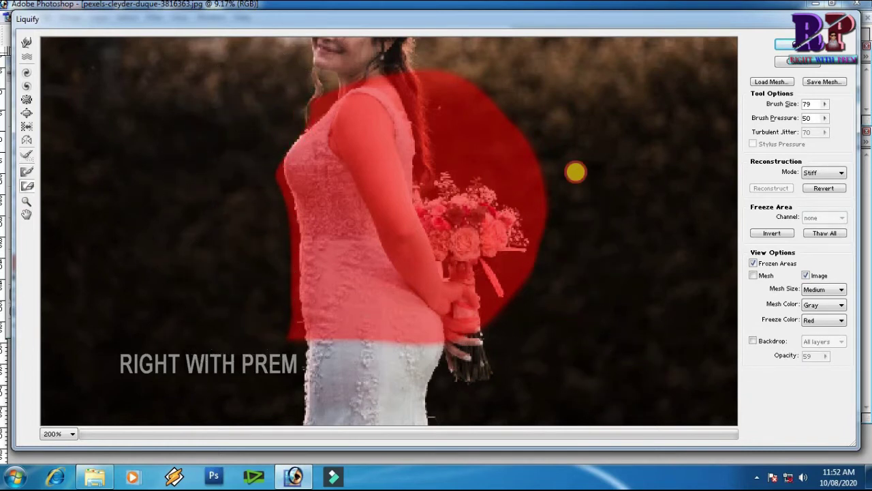
drag(575, 171, 480, 107)
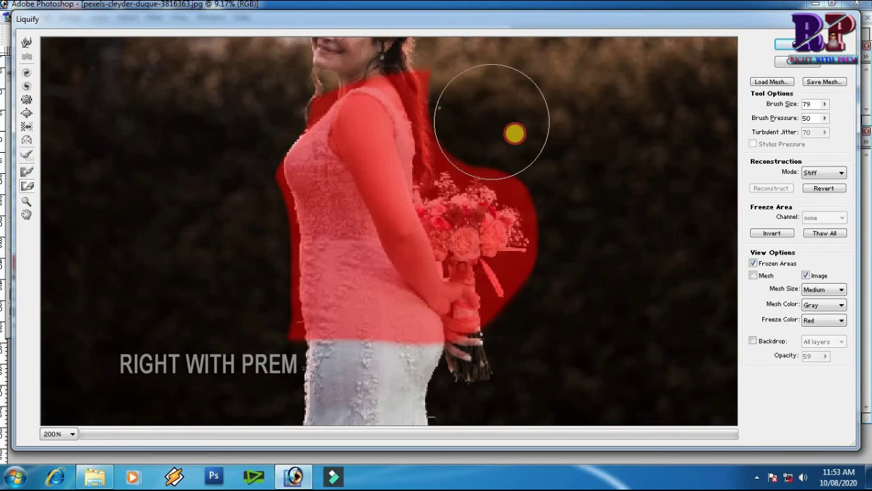
mouse_move(480, 107)
mouse_down()
mouse_move(499, 314)
mouse_move(465, 131)
mouse_up()
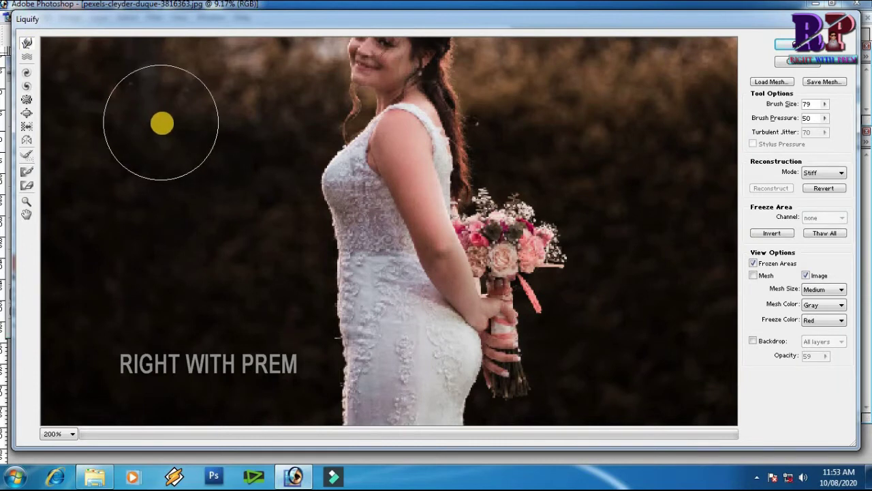
Forward-warp the dress outline at the hip and waist, then apply the Liquify filter
drag(306, 185, 388, 288)
mouse_move(405, 207)
mouse_down()
mouse_move(412, 160)
mouse_move(334, 218)
mouse_move(317, 148)
mouse_move(308, 174)
mouse_move(331, 161)
mouse_move(261, 166)
mouse_move(293, 175)
mouse_up()
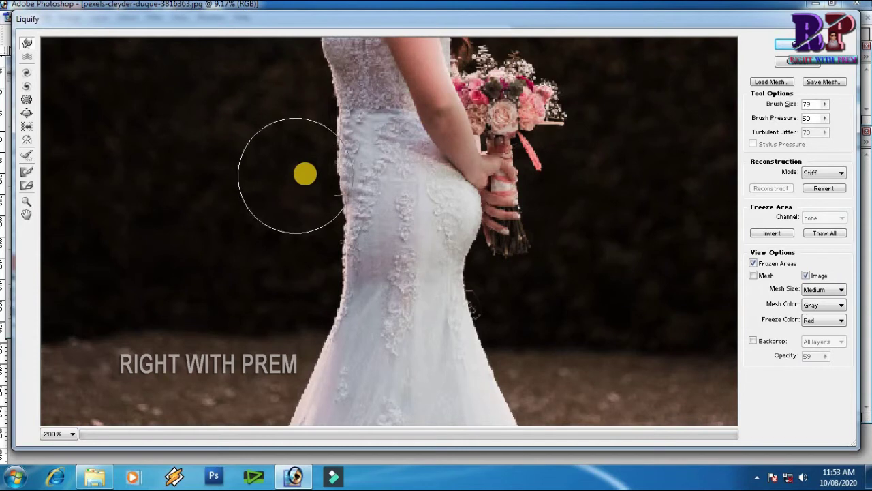
mouse_move(284, 182)
mouse_down()
mouse_move(372, 171)
mouse_move(288, 141)
mouse_move(311, 191)
mouse_move(306, 143)
mouse_move(318, 132)
mouse_move(318, 150)
mouse_up()
mouse_move(444, 296)
mouse_down()
mouse_move(448, 288)
mouse_move(445, 310)
mouse_move(444, 259)
mouse_move(477, 247)
mouse_up()
scroll(473, 255, up, 3)
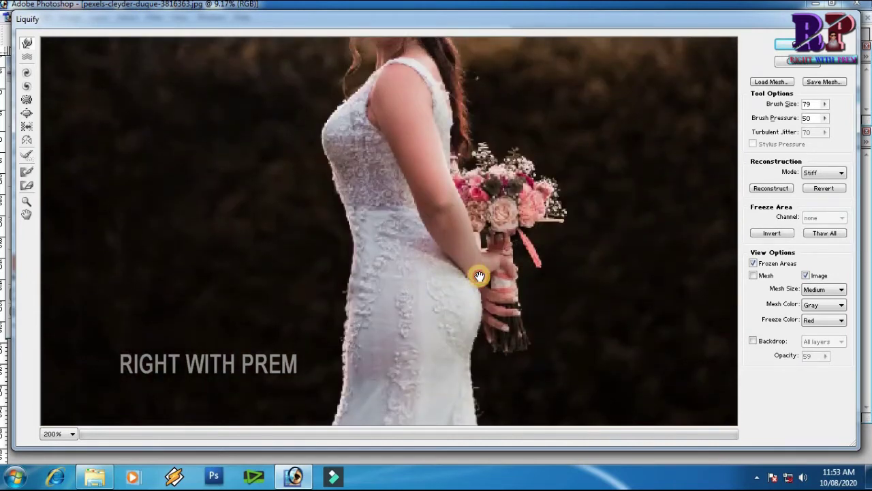
drag(314, 239, 309, 217)
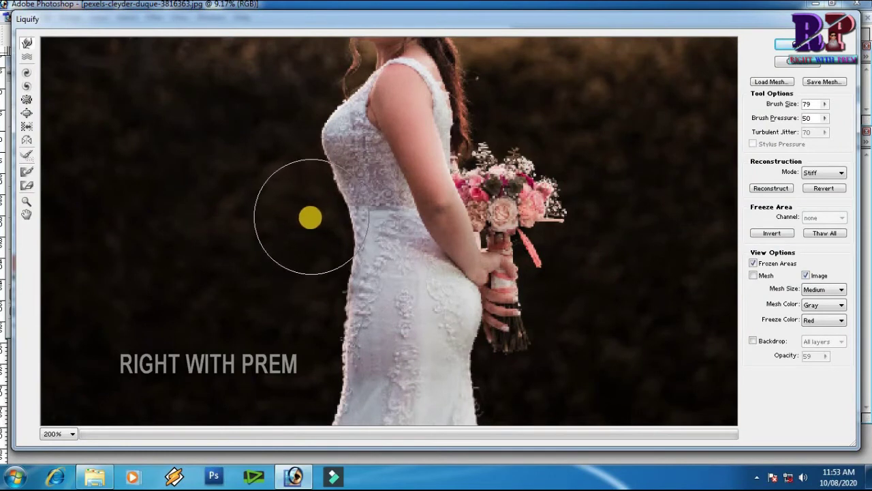
drag(317, 216, 312, 239)
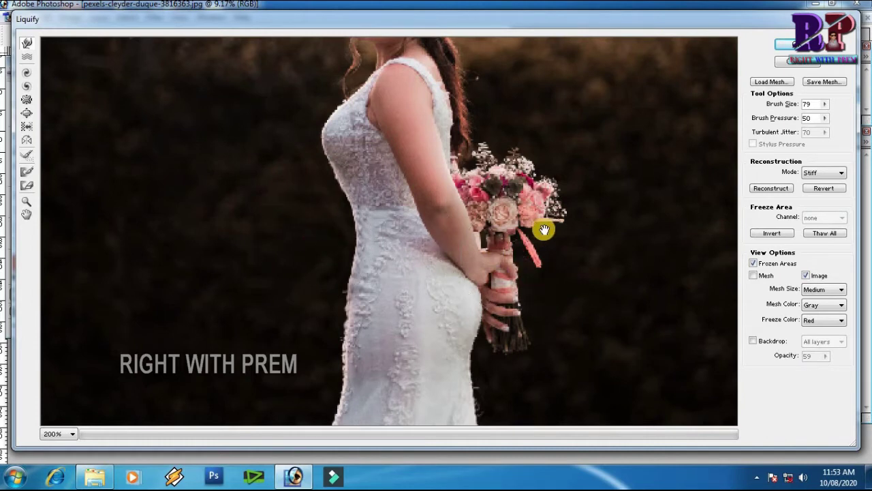
drag(542, 230, 543, 305)
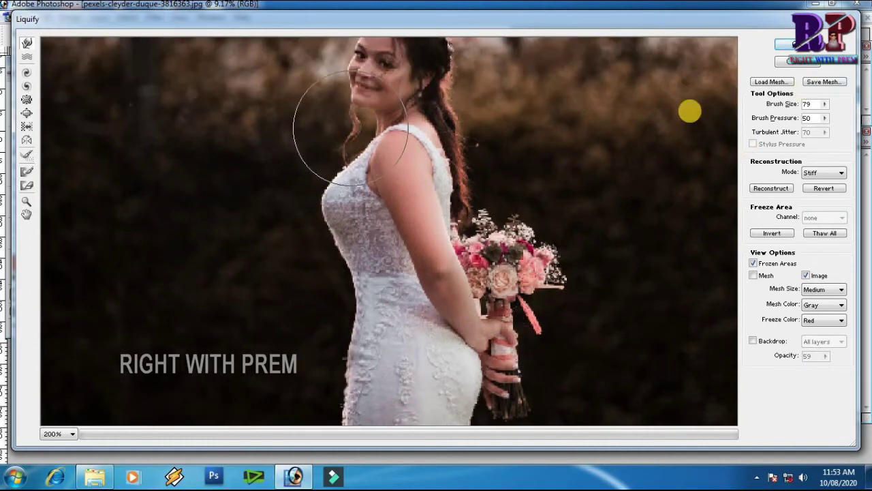
click(790, 45)
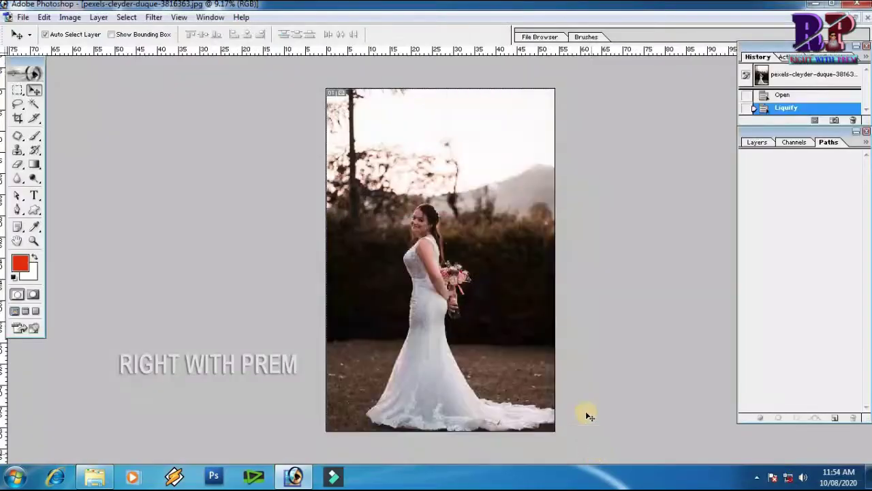
Fit and zoom the edited bride photo, dismissing the locked-layer error after a move attempt
key(ctrl+0)
key(ctrl+plus)
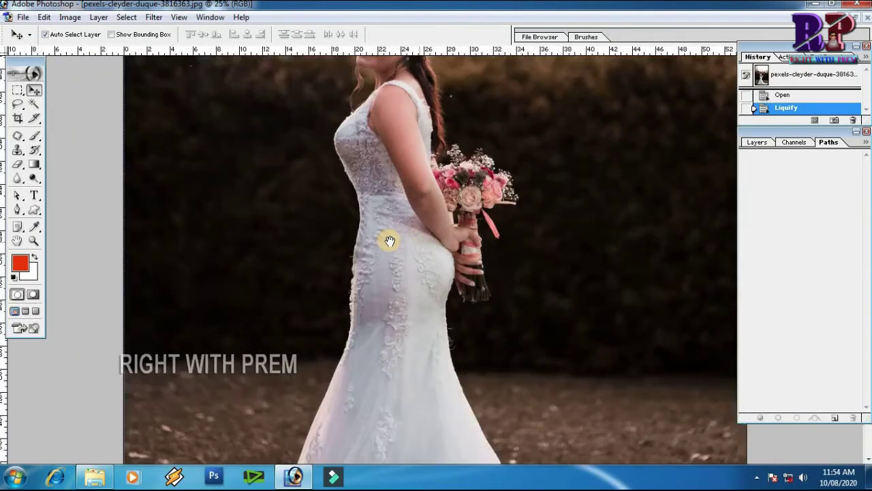
scroll(409, 245, up, 1)
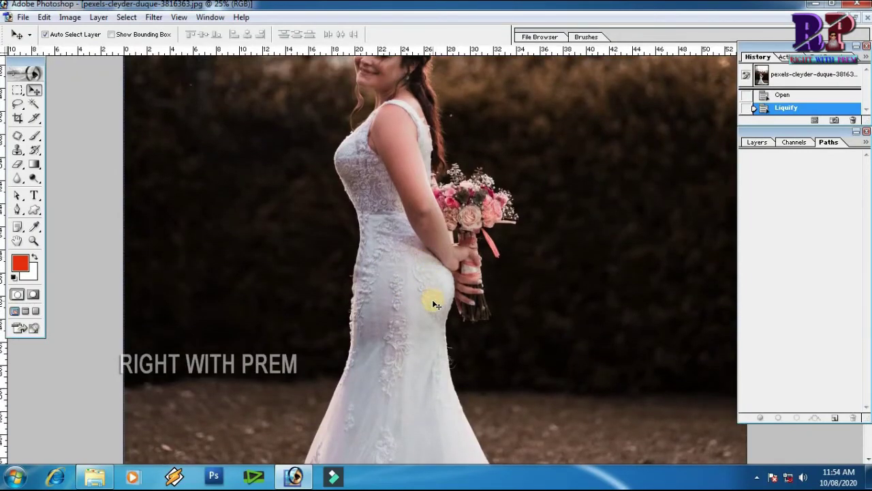
key(ctrl+minus)
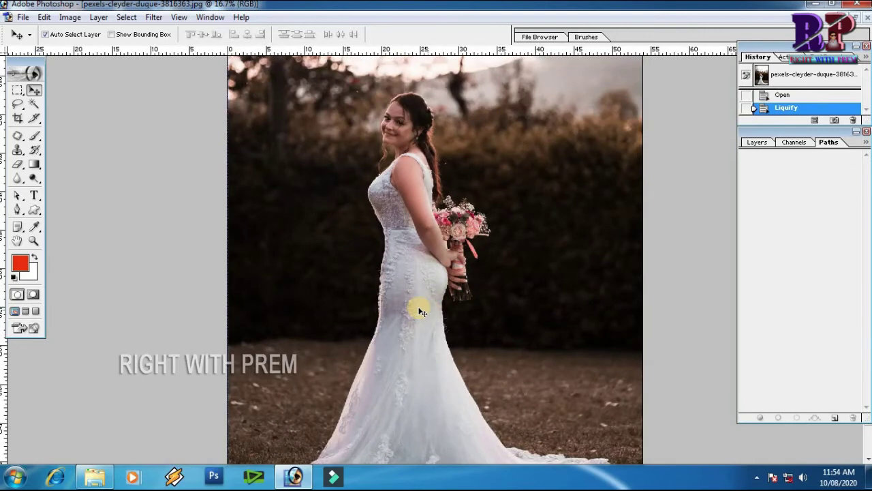
drag(423, 291, 388, 285)
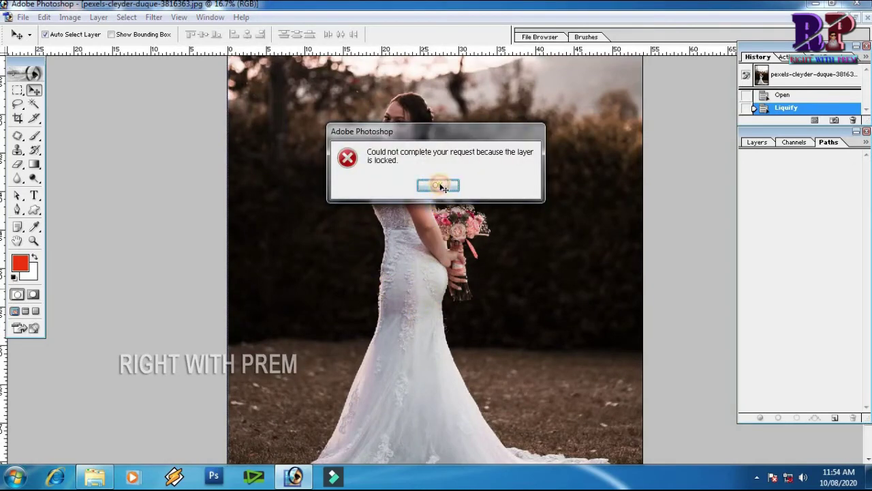
click(440, 186)
key(ctrl+plus)
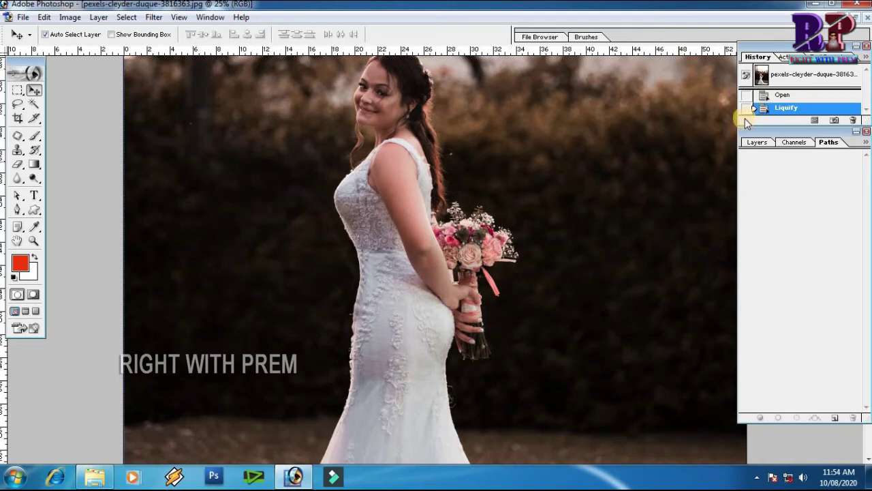
Compare the waist before and after Liquify by switching between the Open and Liquify history states
click(790, 96)
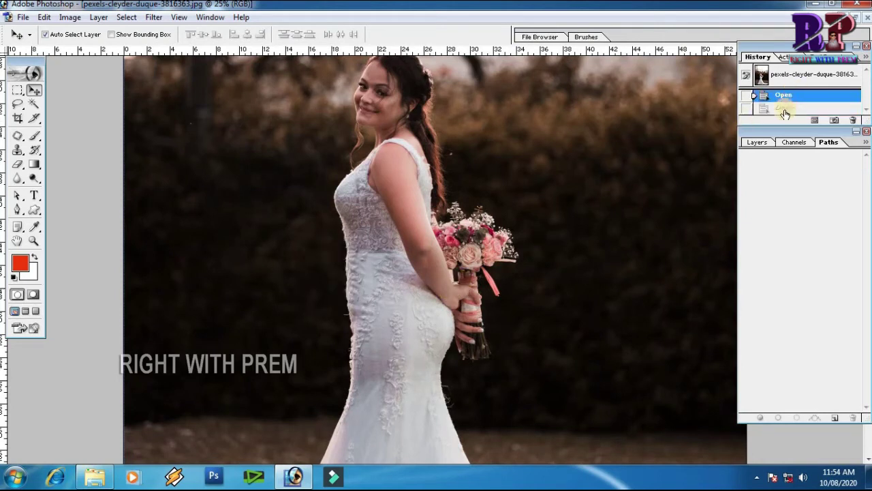
click(785, 109)
click(787, 97)
click(784, 110)
click(783, 96)
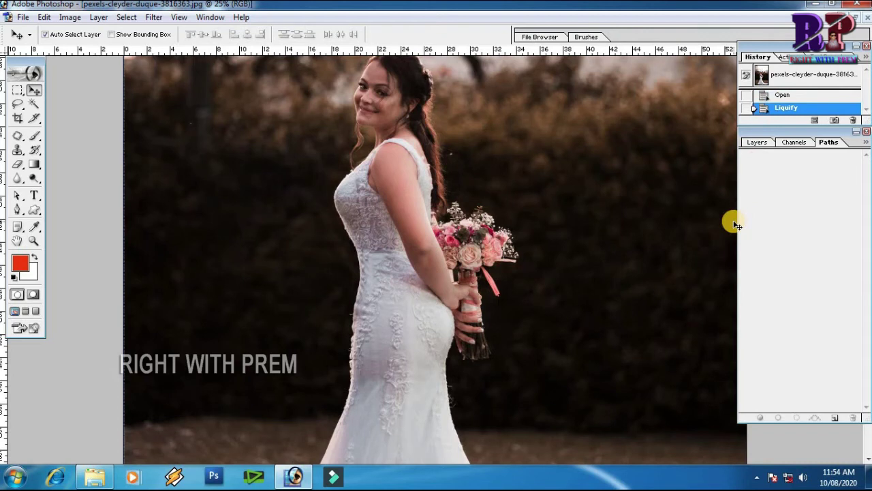
click(787, 96)
key(ctrl+z)
key(ctrl+z)
key(ctrl+z)
key(ctrl+z)
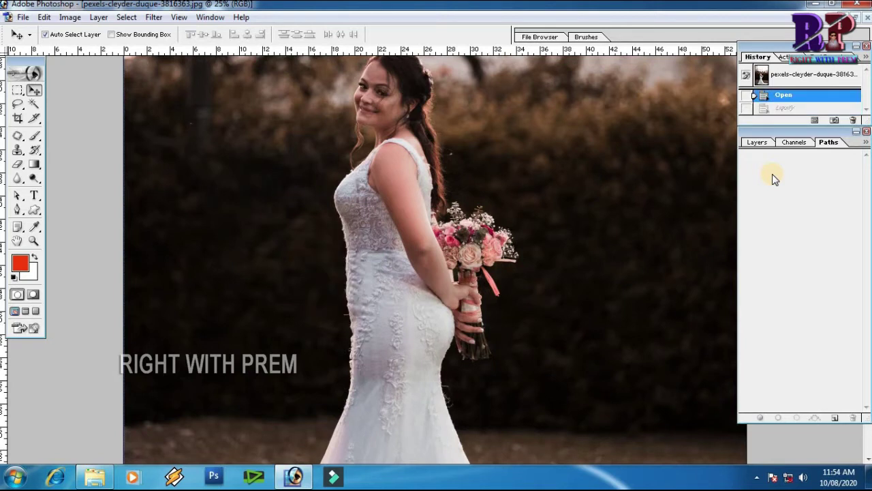
key(ctrl+z)
key(ctrl+z)
key(ctrl+z)
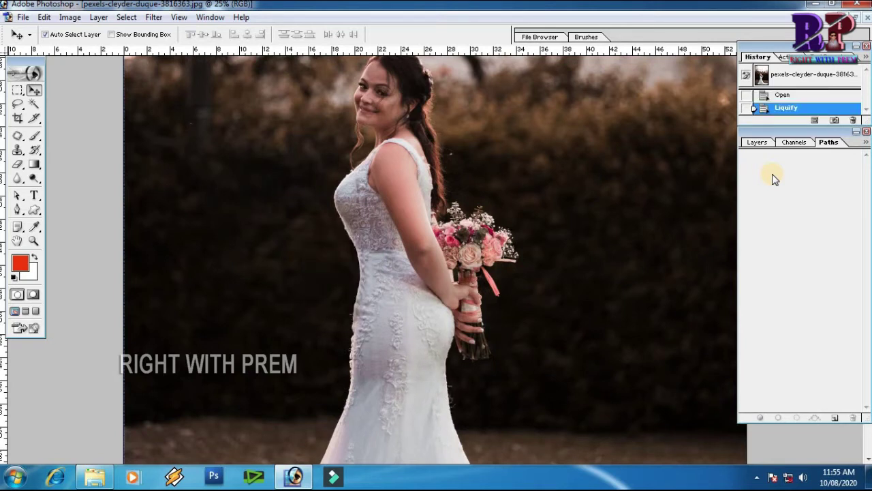
key(ctrl+z)
key(ctrl+z)
key(ctrl+z)
click(558, 316)
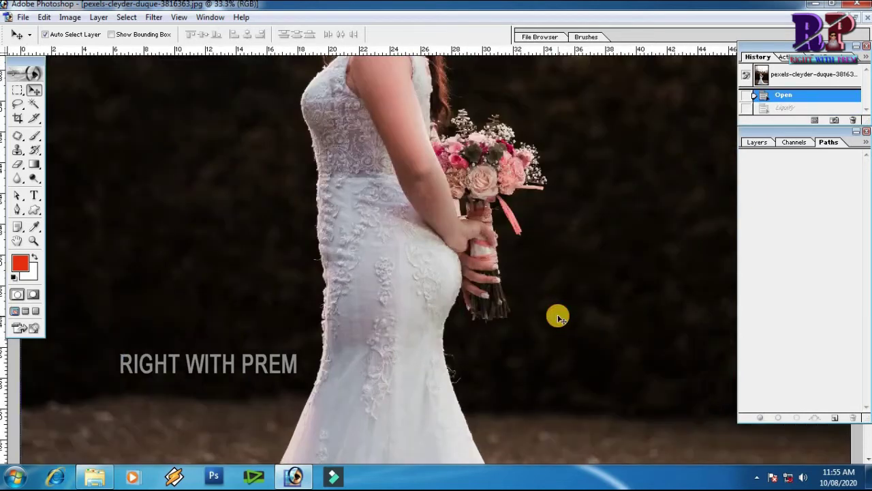
key(ctrl+z)
key(ctrl+z)
key(ctrl+z)
key(ctrl+z)
key(ctrl+z)
key(ctrl+z)
key(ctrl+z)
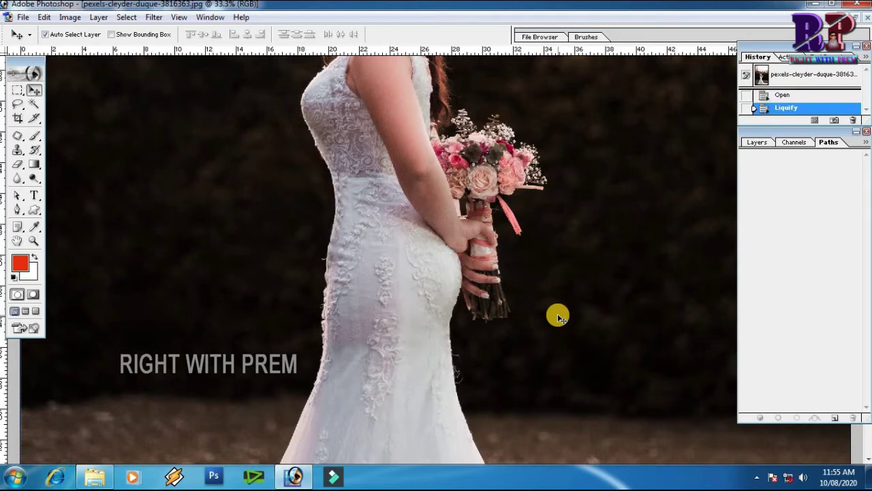
key(ctrl+minus)
key(ctrl+minus)
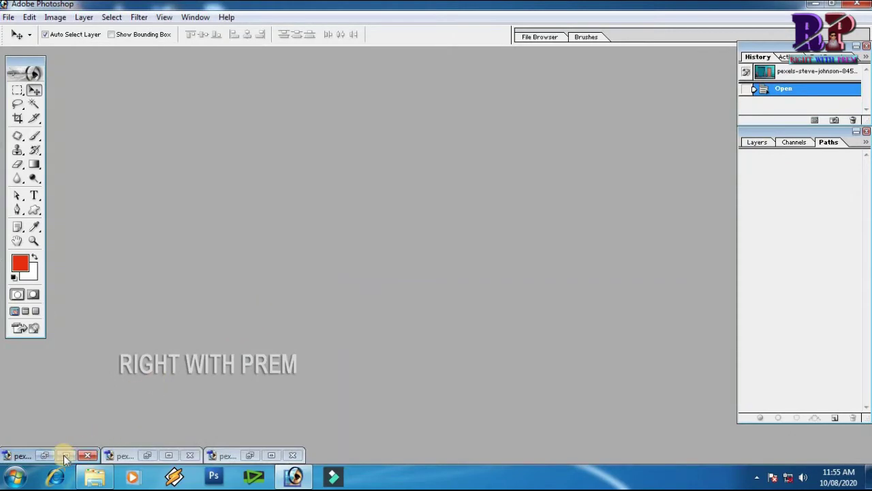
Restore woman-wearing-black-long-sleeved-shirt-1832959.jpg and open it in Liquify
click(46, 456)
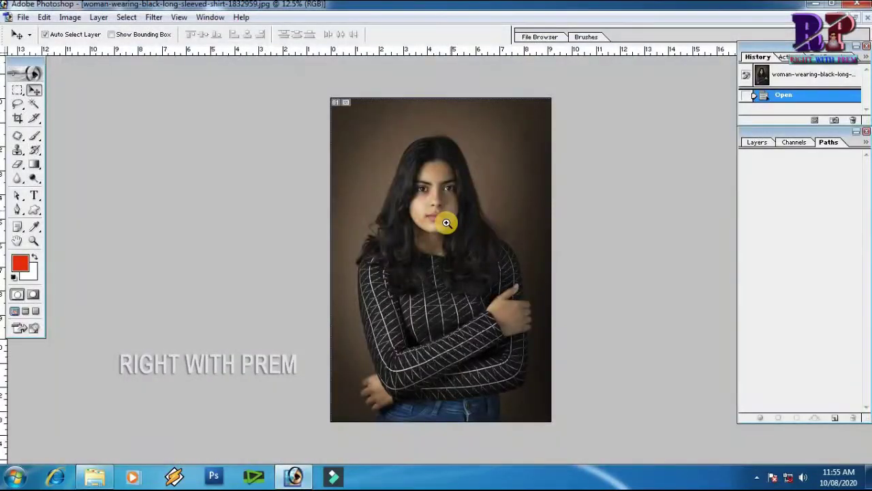
click(447, 222)
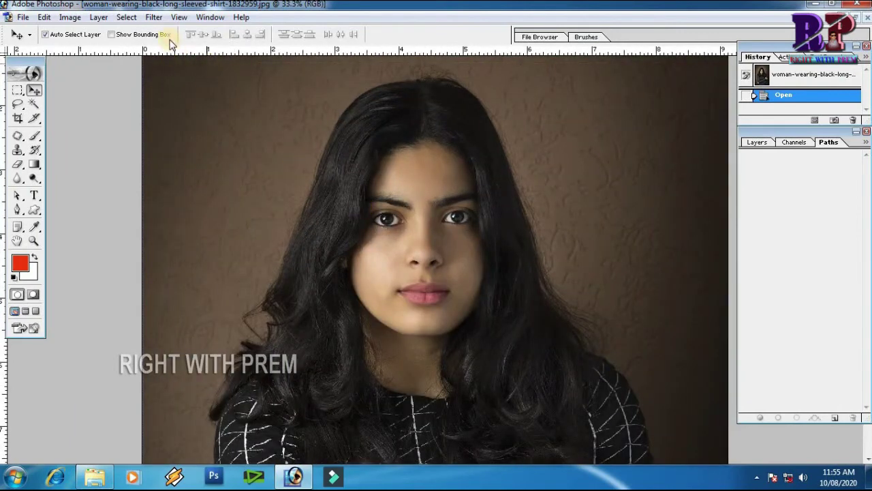
click(155, 17)
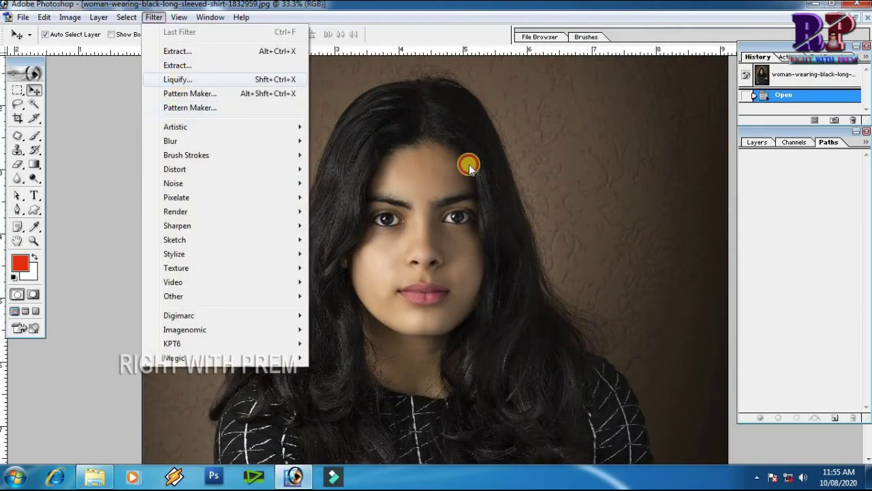
key(ctrl+shift+x)
At 200%, narrow the sides of the nose and widen the lips, then zoom to 800%
click(409, 199)
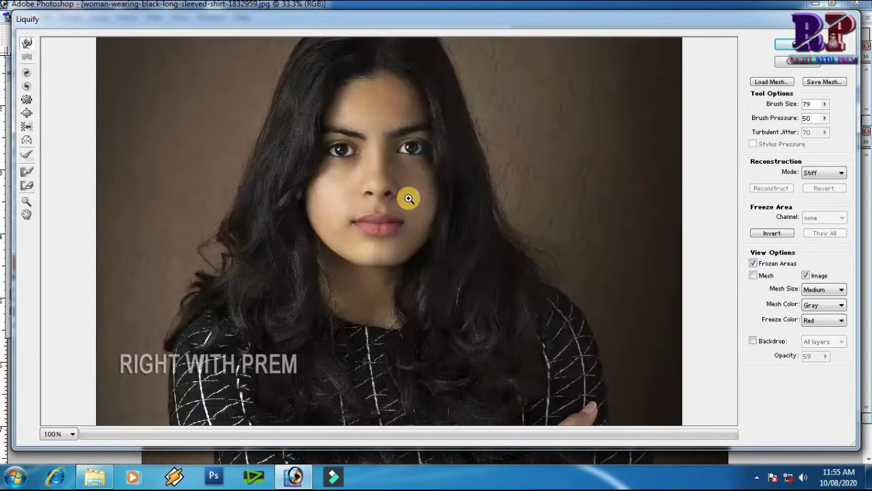
click(409, 198)
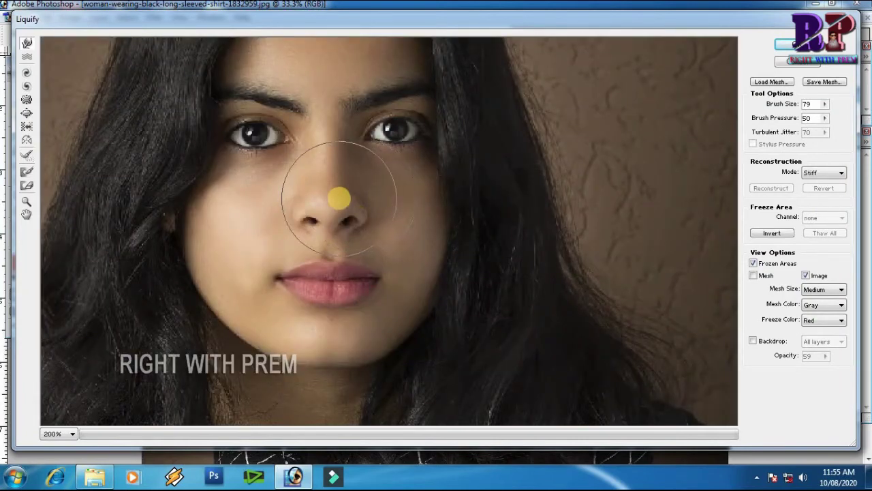
mouse_move(288, 159)
mouse_down()
mouse_move(350, 160)
mouse_move(293, 160)
mouse_up()
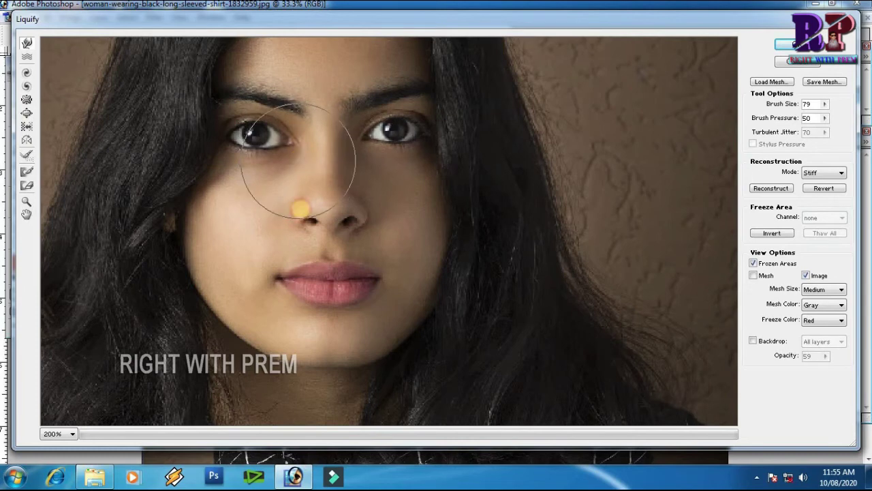
click(278, 276)
drag(277, 275, 362, 298)
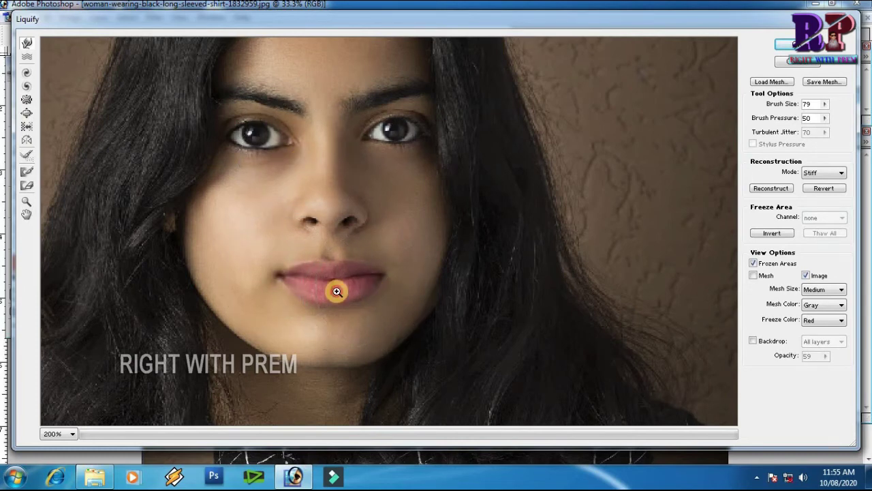
click(334, 290)
click(335, 291)
drag(536, 135, 485, 239)
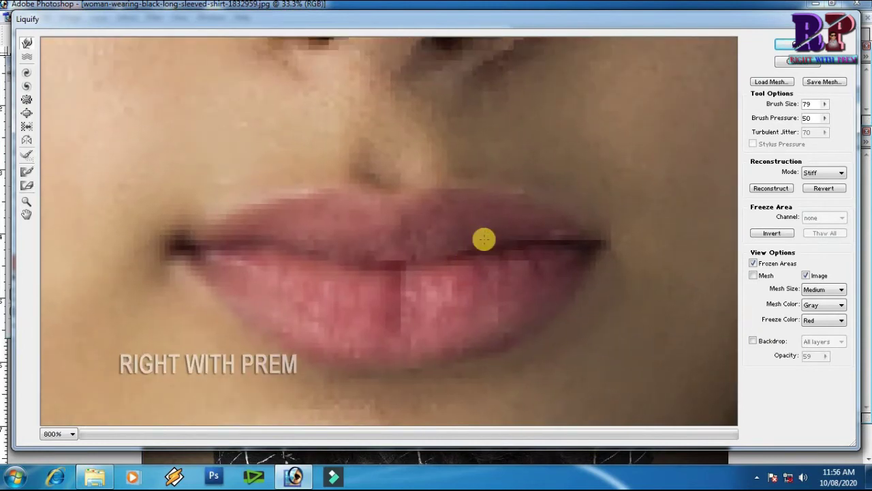
Set the brush size to 1 and nudge the left and right lip corners
click(824, 103)
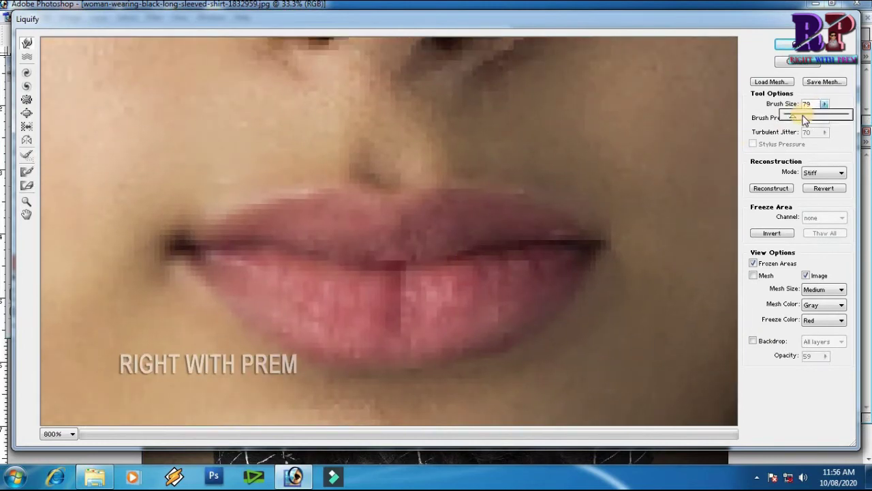
drag(788, 120, 784, 121)
click(577, 252)
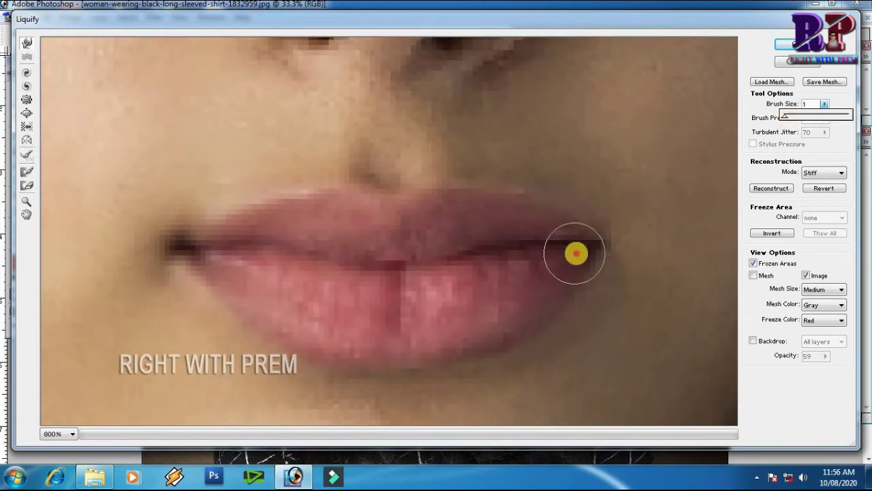
drag(589, 244, 591, 239)
drag(179, 259, 177, 254)
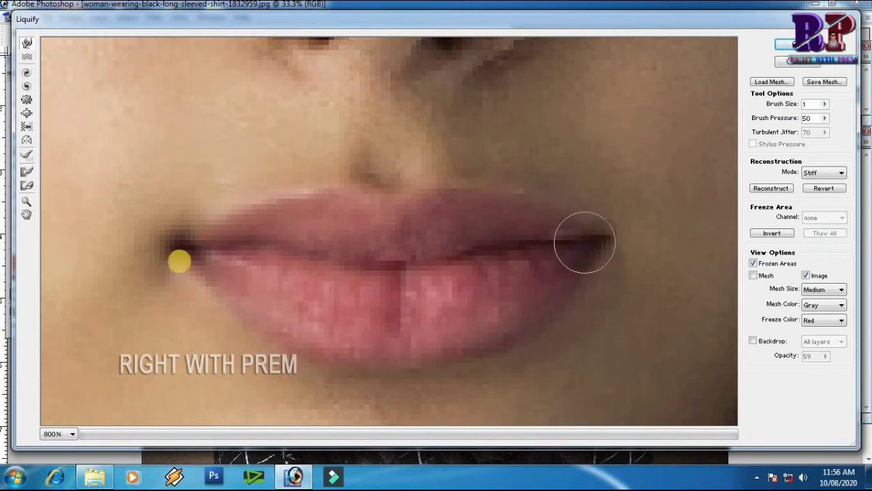
drag(174, 242, 202, 246)
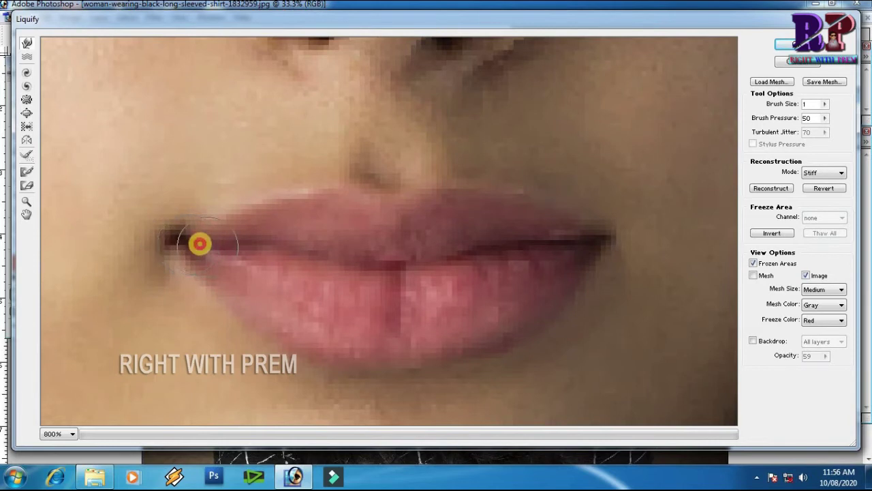
drag(585, 239, 594, 234)
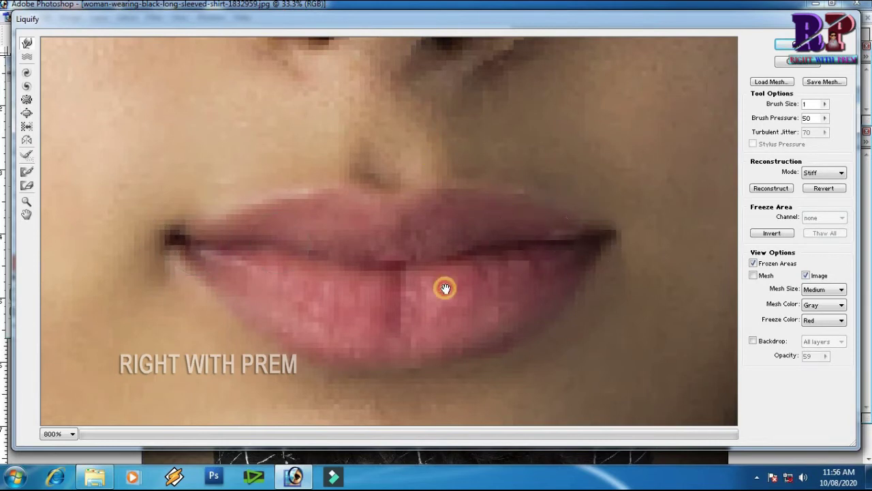
Reshape the left side and tip of the nose, then zoom out to the whole woman
scroll(444, 289, up, 3)
scroll(444, 288, up, 1)
mouse_move(288, 227)
mouse_down()
mouse_move(331, 214)
mouse_move(347, 193)
mouse_move(429, 218)
mouse_up()
drag(405, 245, 456, 244)
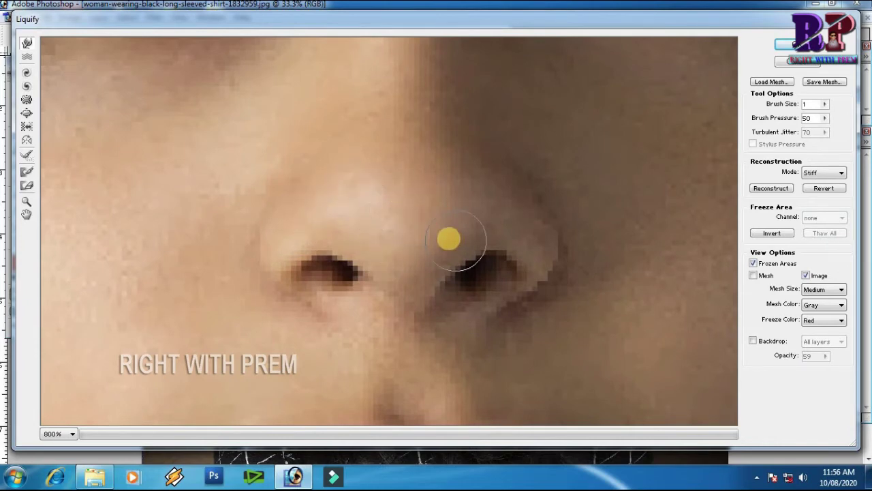
key(ctrl+minus)
key(ctrl+minus)
key(ctrl+minus)
key(ctrl+minus)
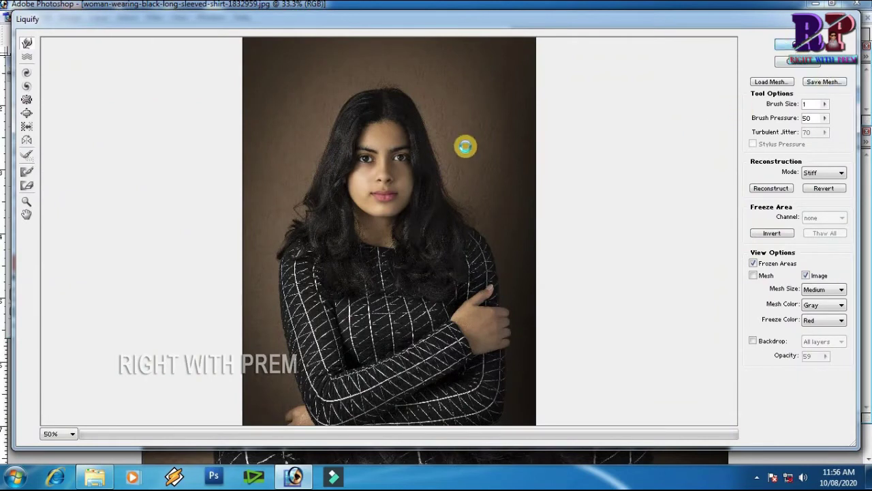
Apply the Liquify edits, then toggle undo to compare the reshaped lips and nose with the original
drag(465, 146, 442, 169)
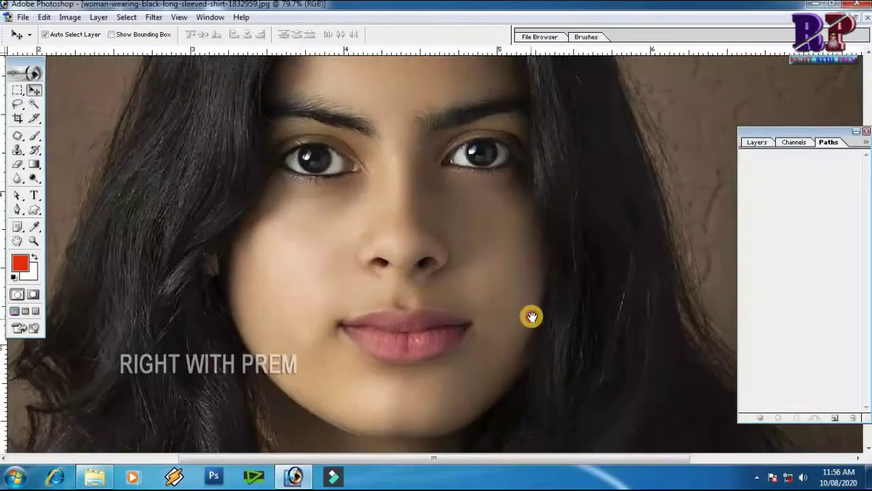
key(ctrl+z)
key(ctrl+z)
key(ctrl+z)
key(ctrl+z)
key(ctrl+z)
key(ctrl+z)
key(ctrl+z)
key(ctrl+z)
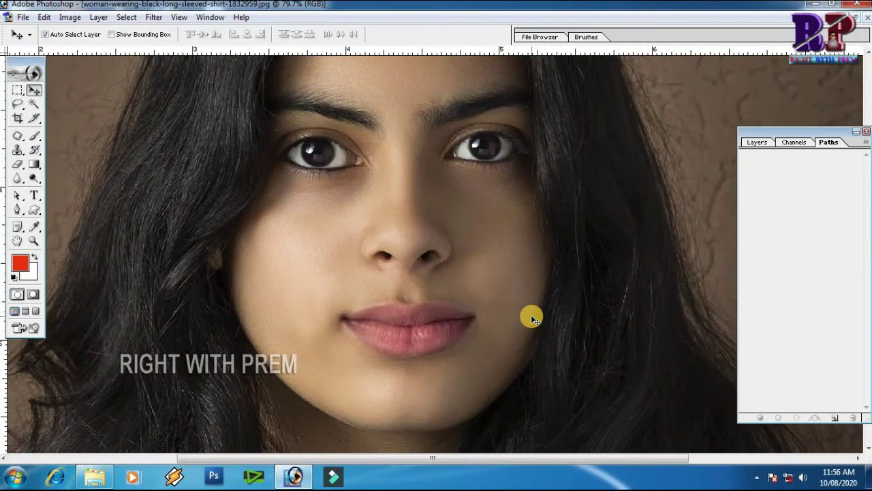
key(ctrl+minus)
key(ctrl+minus)
key(ctrl+minus)
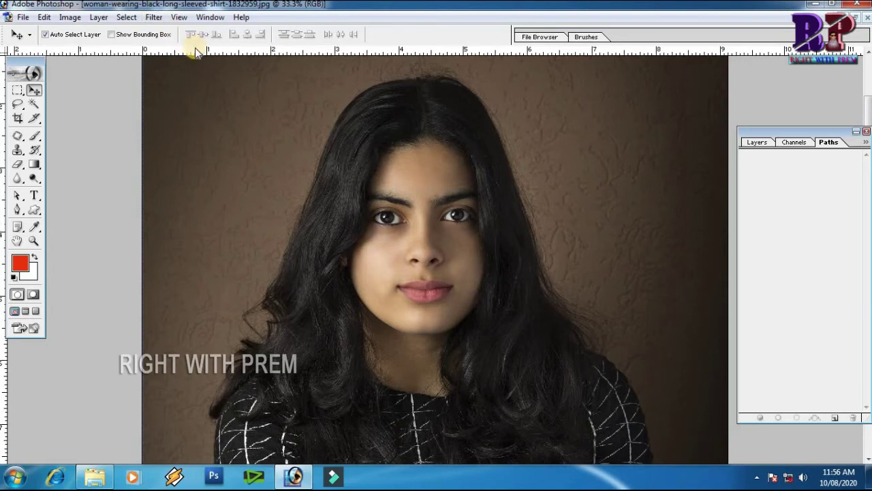
click(153, 17)
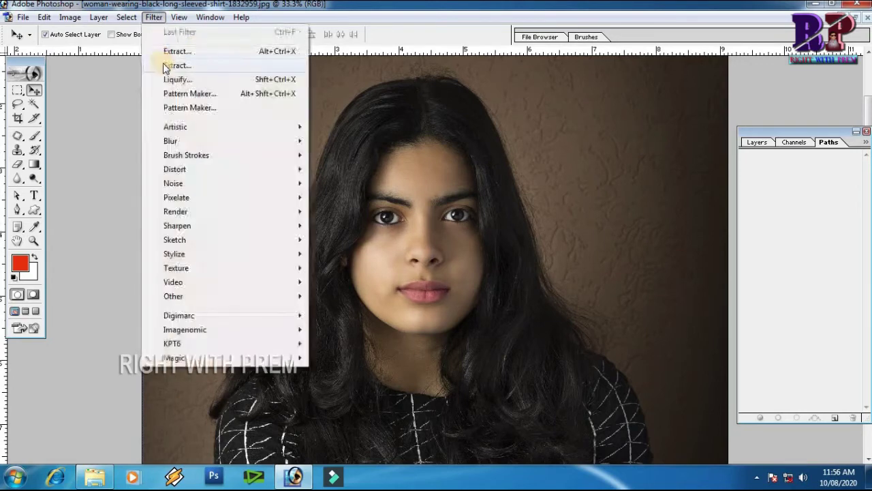
Reopen Liquify on the portrait, zoom in on the face, and set Brush Size to 85
click(179, 80)
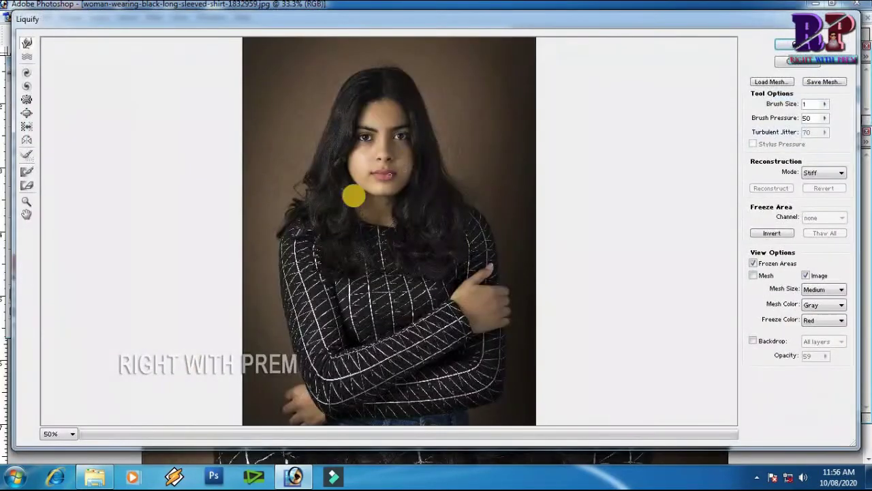
click(403, 176)
click(457, 108)
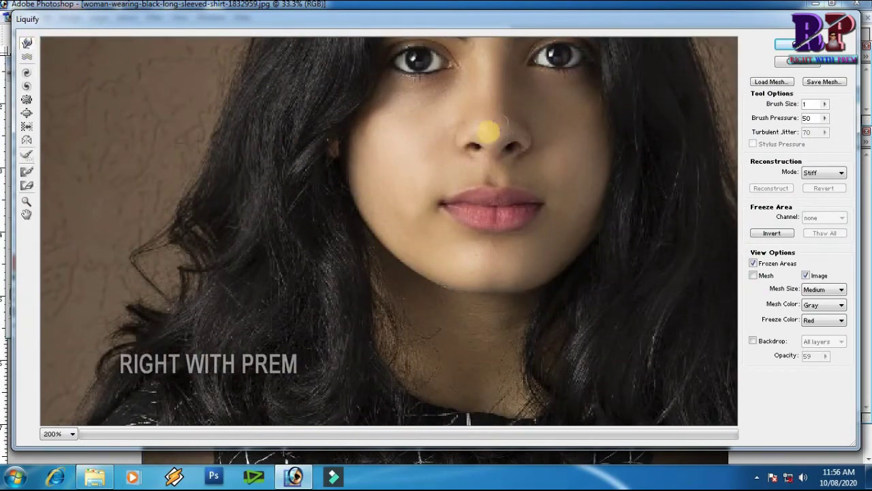
drag(507, 110, 771, 130)
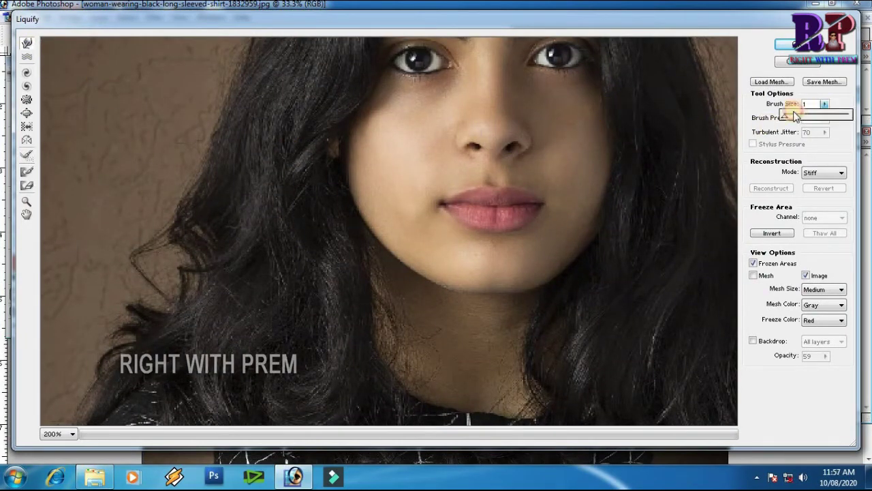
drag(795, 119, 804, 117)
Forward-warp the nose, then enlarge and pull the lips downward
mouse_move(576, 130)
mouse_down()
mouse_move(487, 195)
mouse_move(492, 220)
mouse_move(484, 225)
mouse_move(443, 203)
mouse_move(473, 259)
mouse_move(522, 145)
mouse_move(560, 136)
mouse_up()
drag(438, 166, 425, 228)
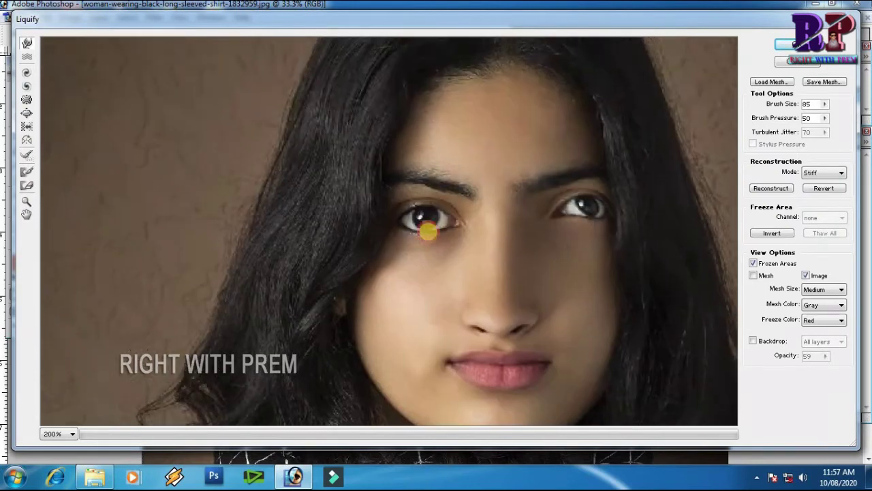
scroll(487, 244, down, 2)
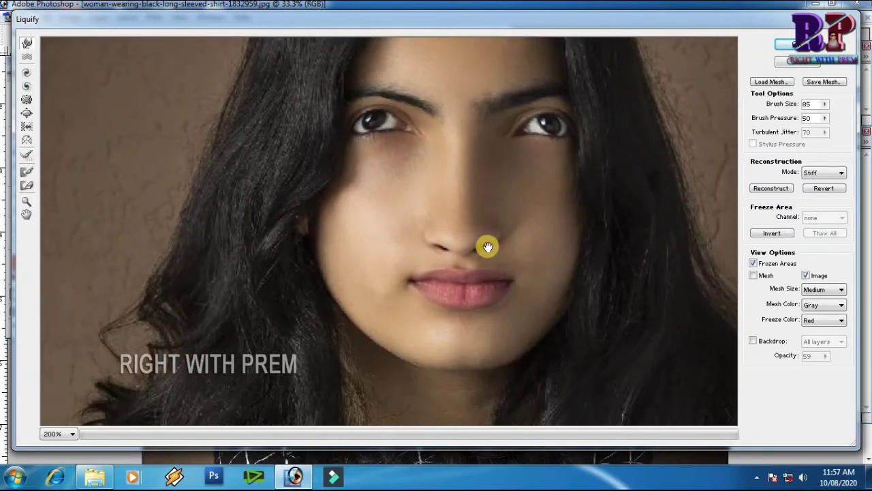
scroll(491, 200, down, 2)
mouse_move(451, 219)
mouse_down()
mouse_move(454, 250)
mouse_move(509, 234)
mouse_up()
scroll(522, 208, up, 1)
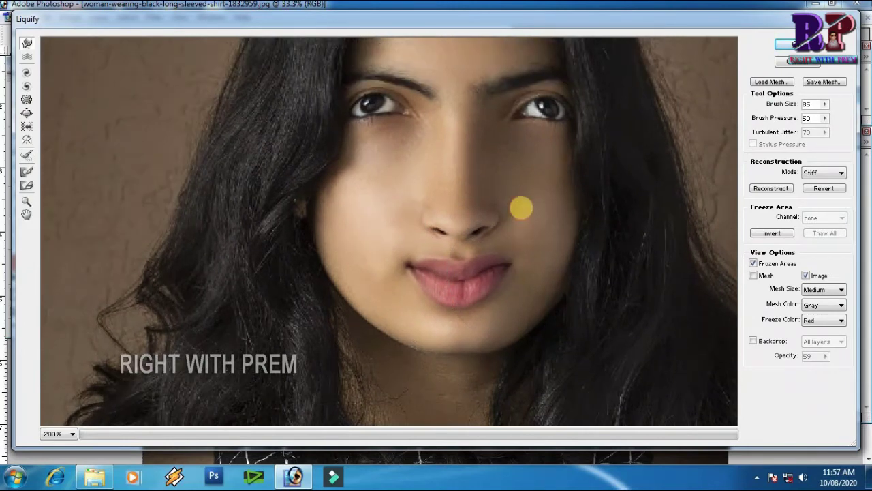
Revert all warps, close Liquify, and begin closing the portrait
click(824, 190)
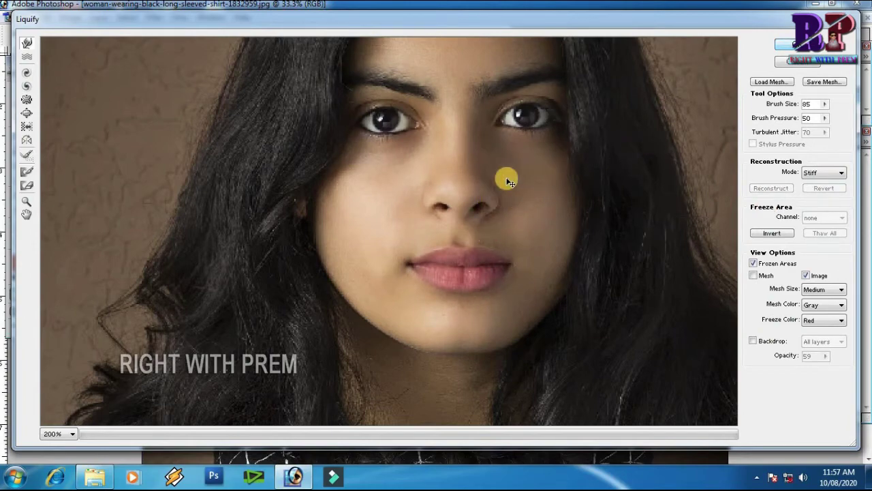
key(Return)
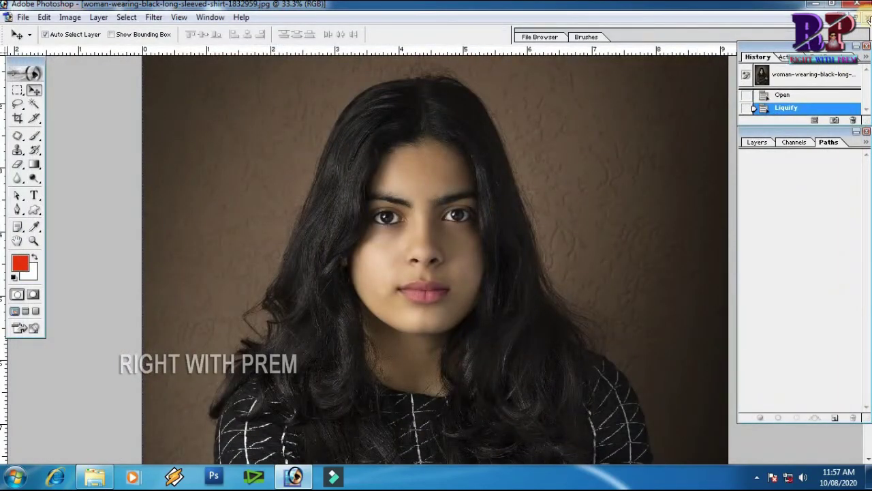
click(868, 20)
Discard the portrait's changes, maximize the park photo window, and open it in Liquify
click(432, 191)
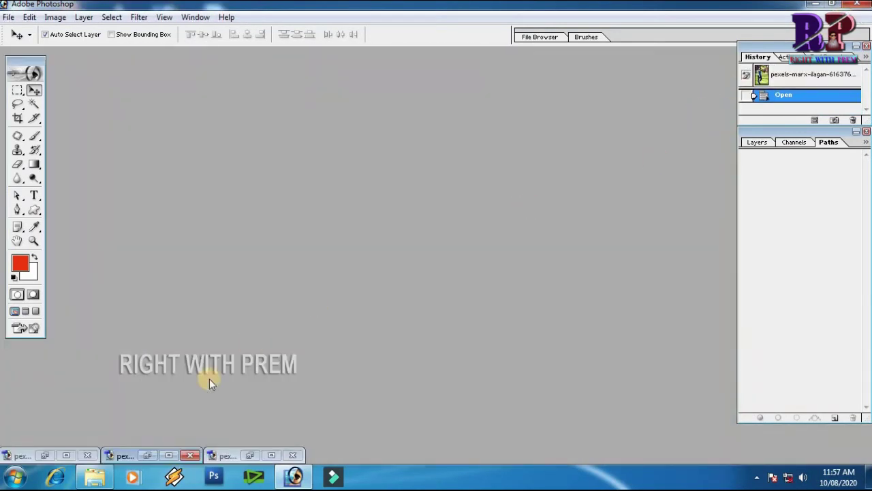
double_click(226, 455)
click(275, 65)
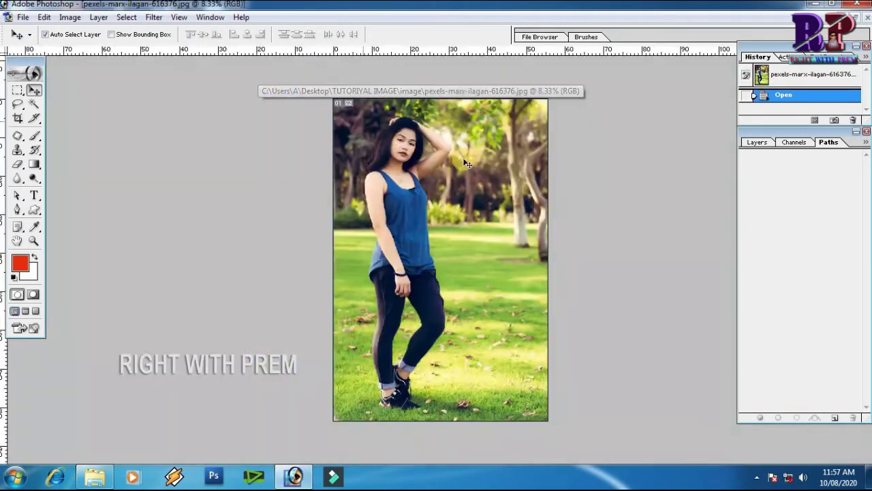
click(150, 17)
click(179, 79)
Zoom in on the waist and push the shirt's right edge inward
key(ctrl+plus)
key(ctrl+plus)
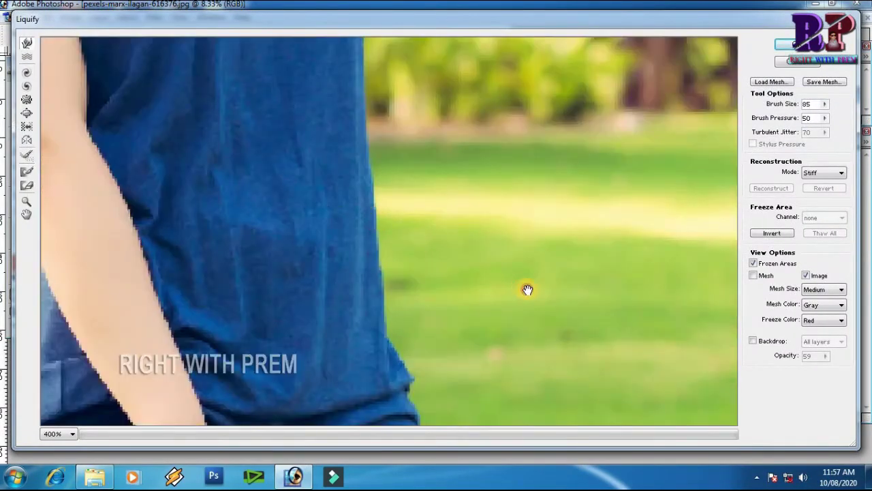
drag(521, 287, 691, 287)
mouse_move(579, 191)
mouse_down()
mouse_move(576, 279)
mouse_move(561, 267)
mouse_move(560, 209)
mouse_move(551, 205)
mouse_move(539, 129)
mouse_up()
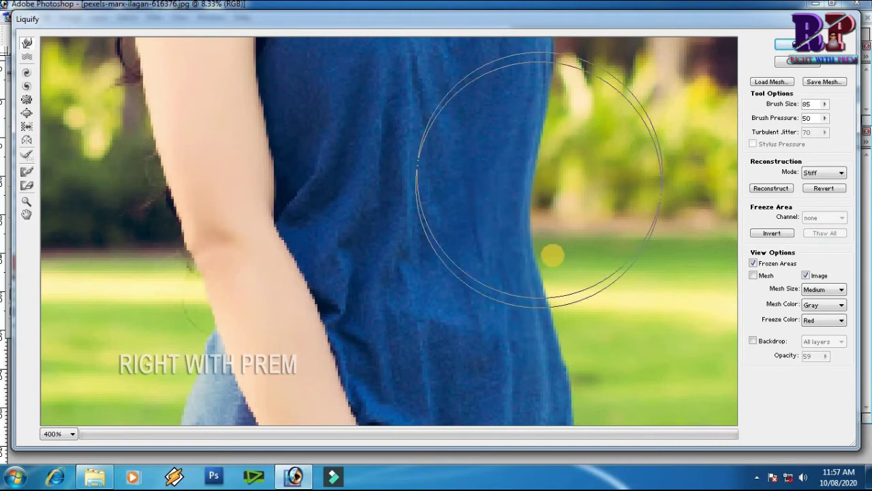
drag(545, 255, 546, 257)
key(ctrl+minus)
key(ctrl+minus)
key(ctrl+minus)
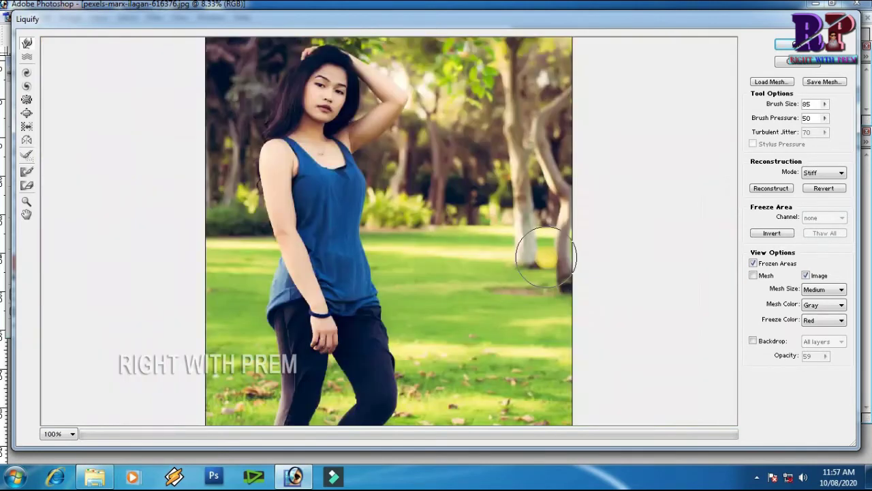
key(ctrl+minus)
key(ctrl+minus)
Reshape the shirt's lower-left hem, slim the pant leg, and lift the left hip outline
click(406, 222)
click(407, 222)
click(407, 222)
mouse_move(293, 254)
mouse_down()
mouse_move(388, 232)
mouse_move(388, 197)
mouse_up()
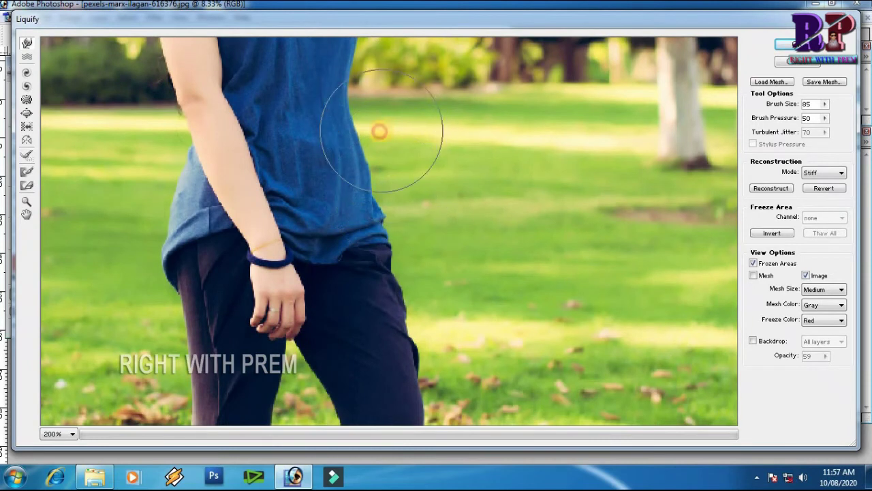
drag(378, 104, 375, 156)
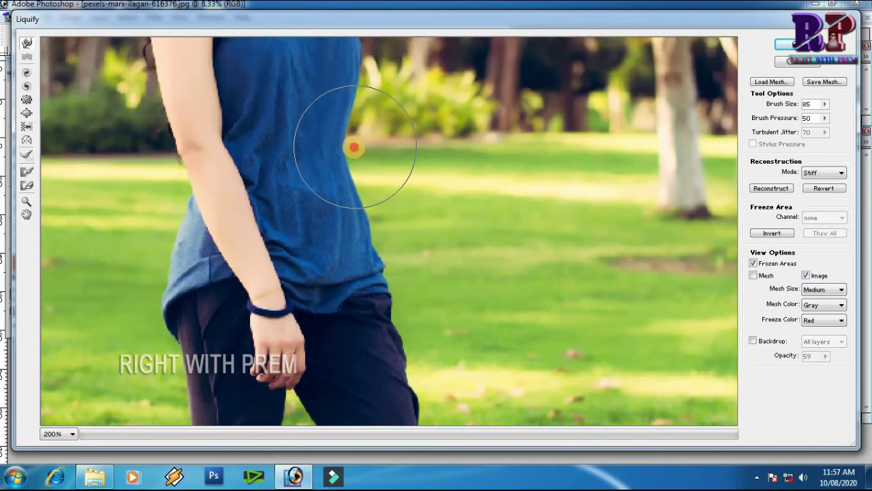
drag(400, 232, 399, 180)
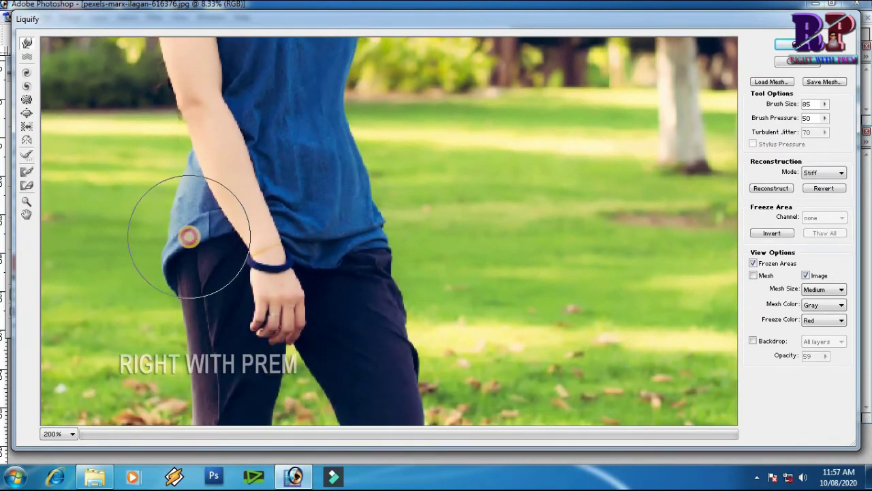
drag(186, 219, 187, 325)
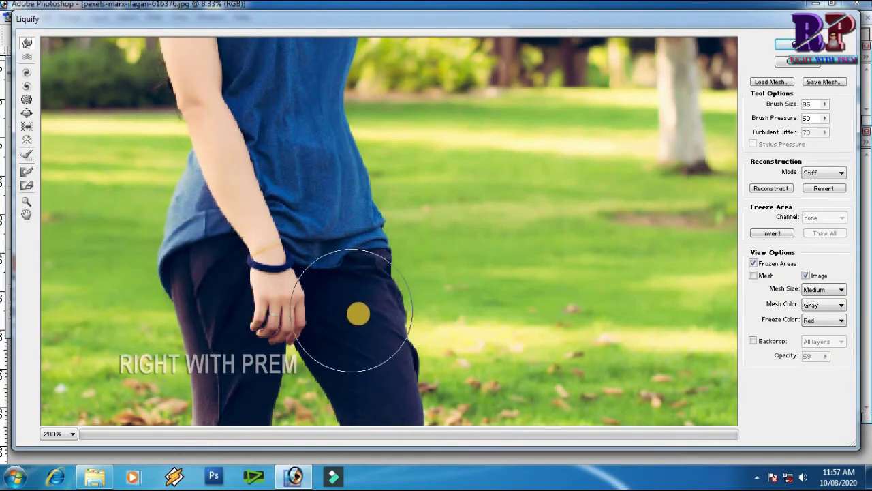
drag(362, 314, 372, 345)
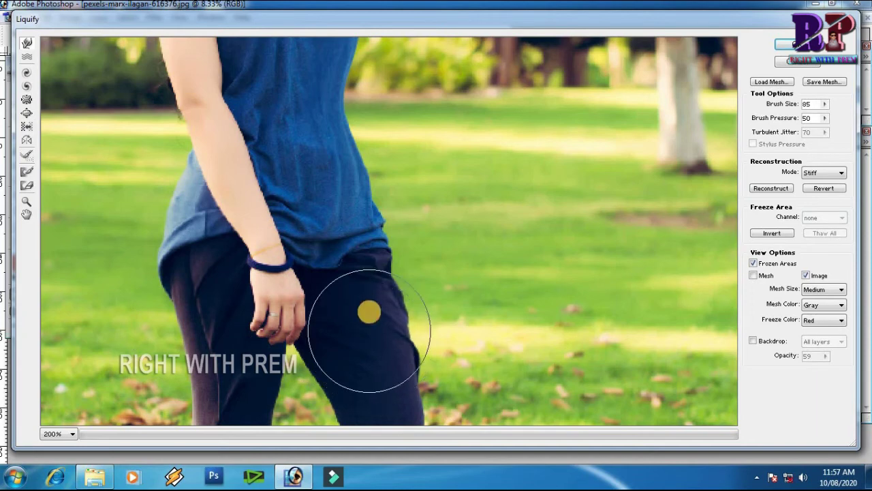
drag(208, 300, 180, 225)
scroll(313, 177, up, 4)
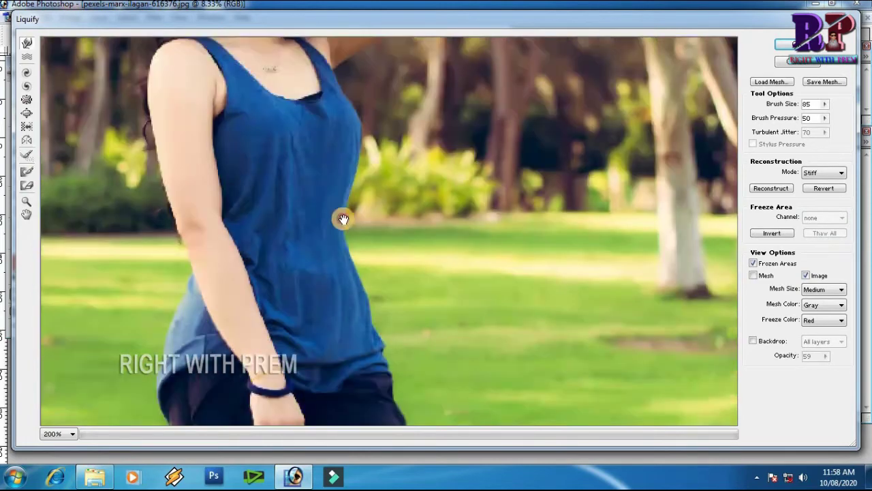
scroll(344, 198, up, 1)
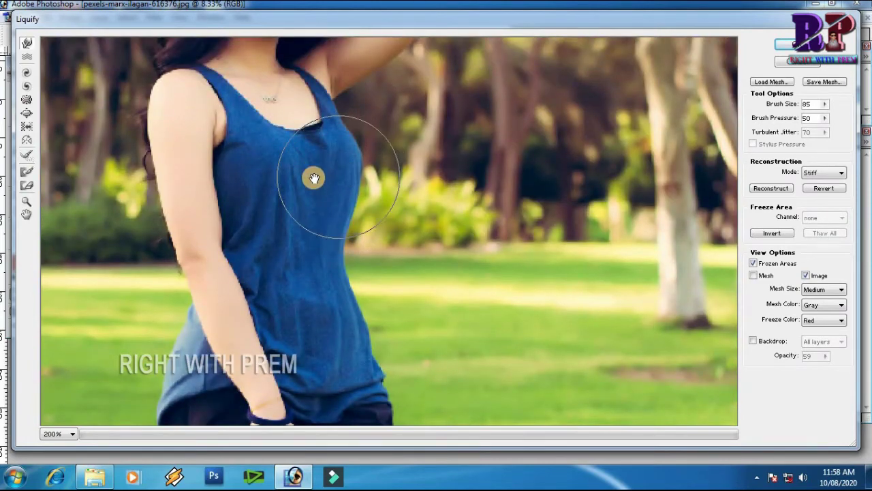
scroll(311, 164, up, 2)
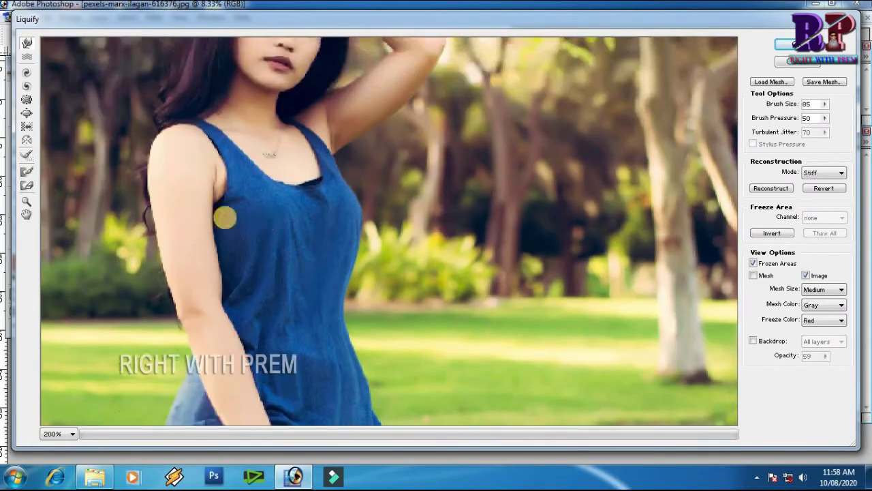
click(27, 101)
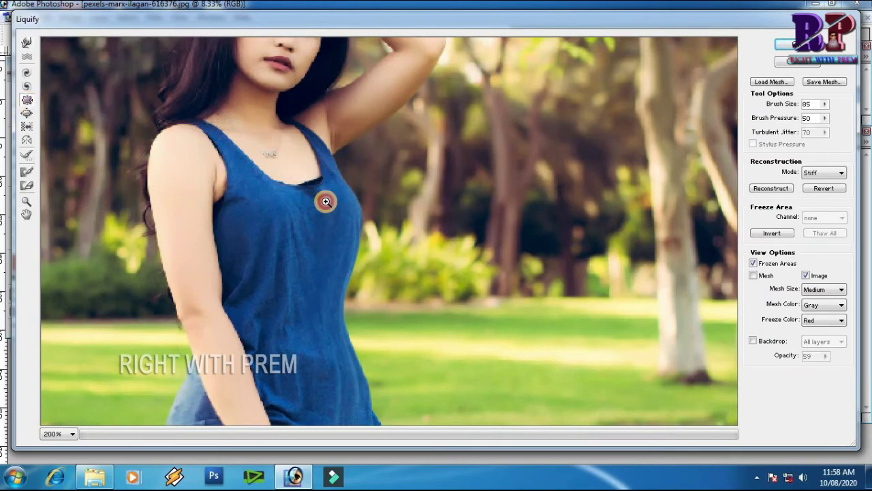
Set the Pucker brush size to 18, nudge the tank top's collar, then zoom out
scroll(327, 198, up, 6)
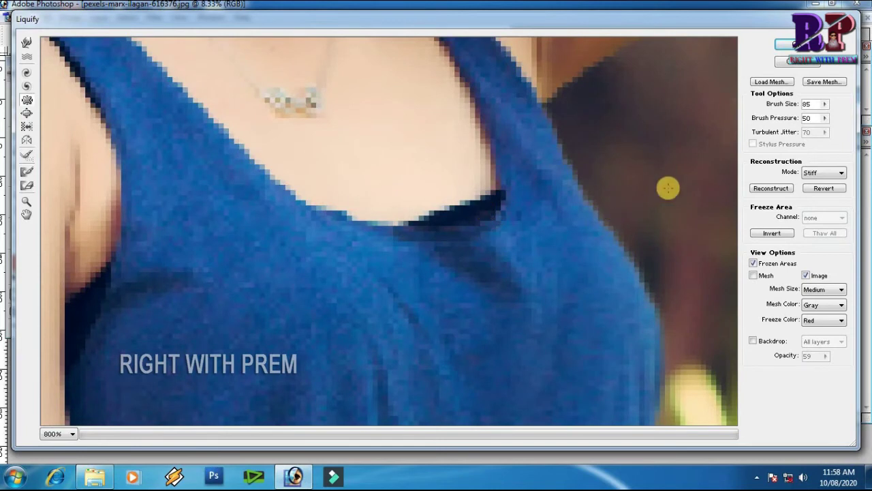
click(825, 105)
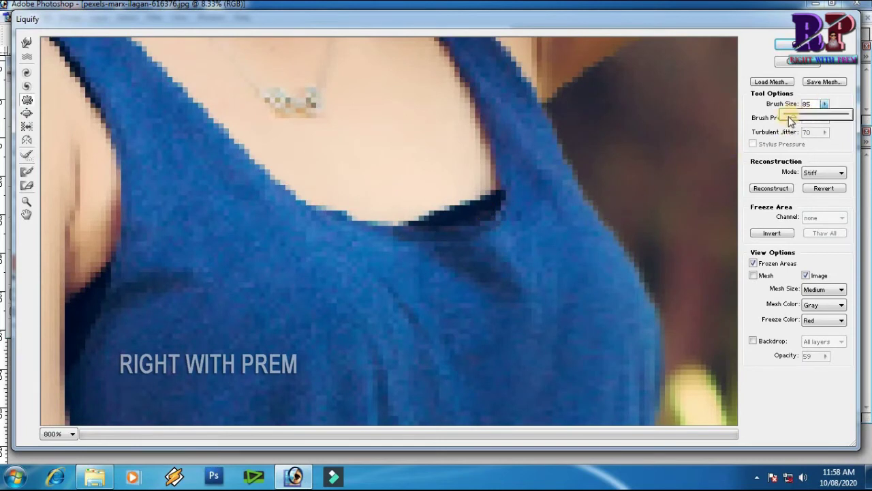
drag(790, 119, 794, 122)
drag(785, 117, 786, 117)
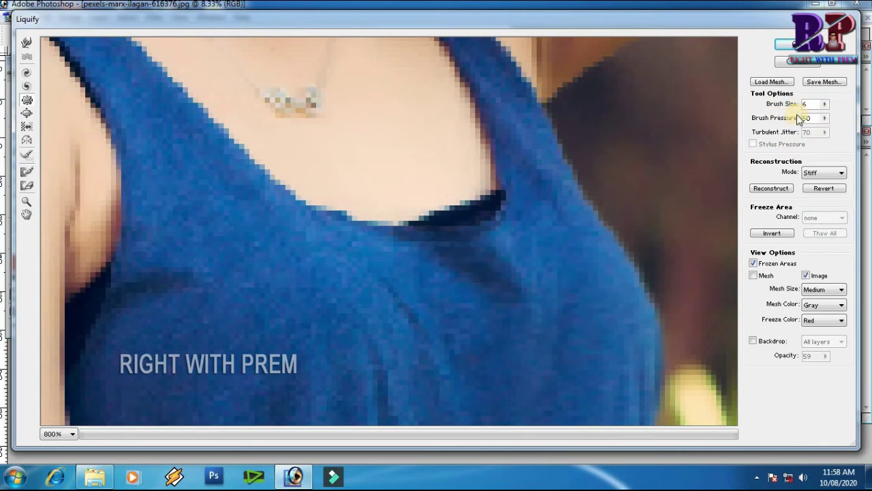
click(825, 105)
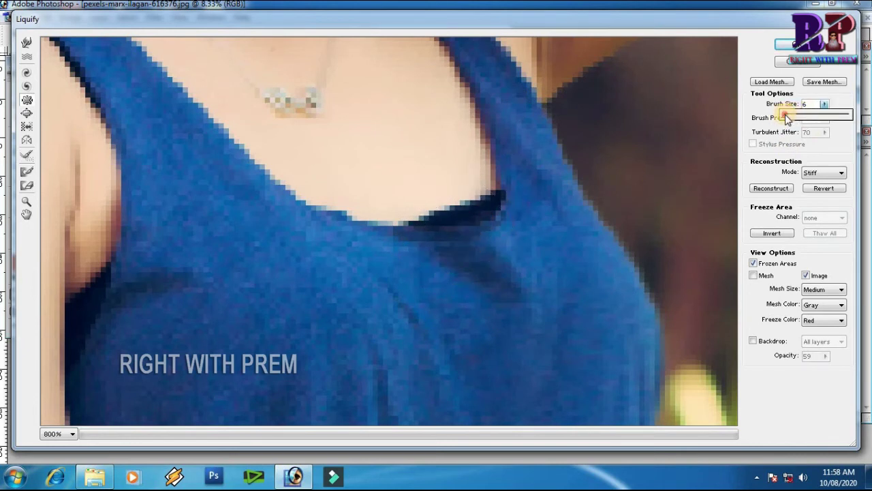
drag(787, 118, 790, 118)
mouse_move(481, 230)
mouse_down()
mouse_move(470, 245)
mouse_move(477, 282)
mouse_move(468, 252)
mouse_move(485, 247)
mouse_move(452, 266)
mouse_move(491, 255)
mouse_up()
key(ctrl+minus)
key(ctrl+minus)
key(ctrl+minus)
key(ctrl+minus)
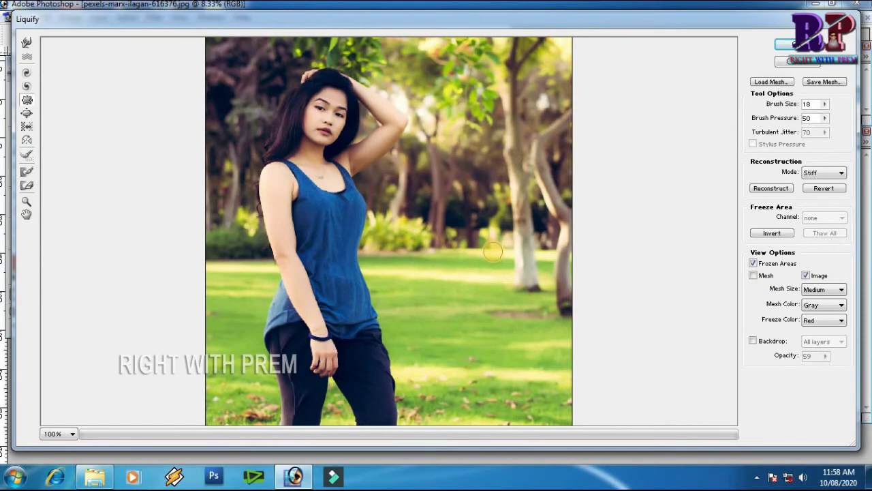
Zoom in on the waist and toggle the Liquify step to compare before and after slimming
key(ctrl+minus)
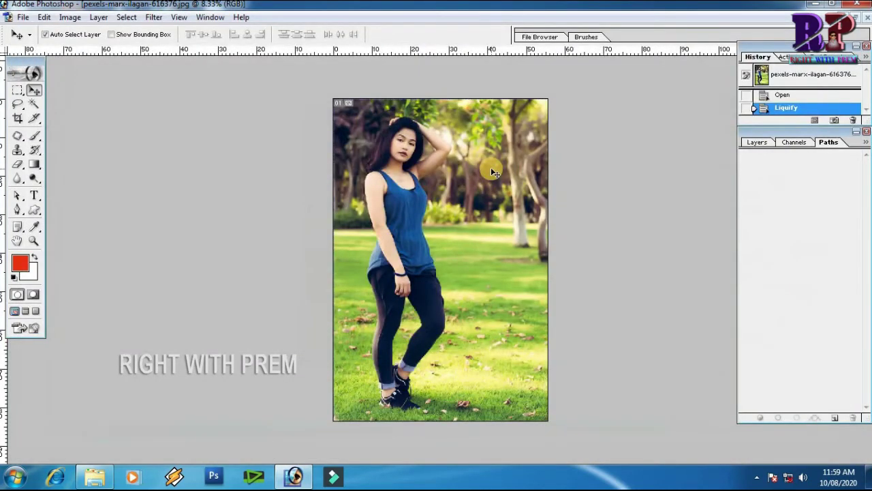
click(444, 238)
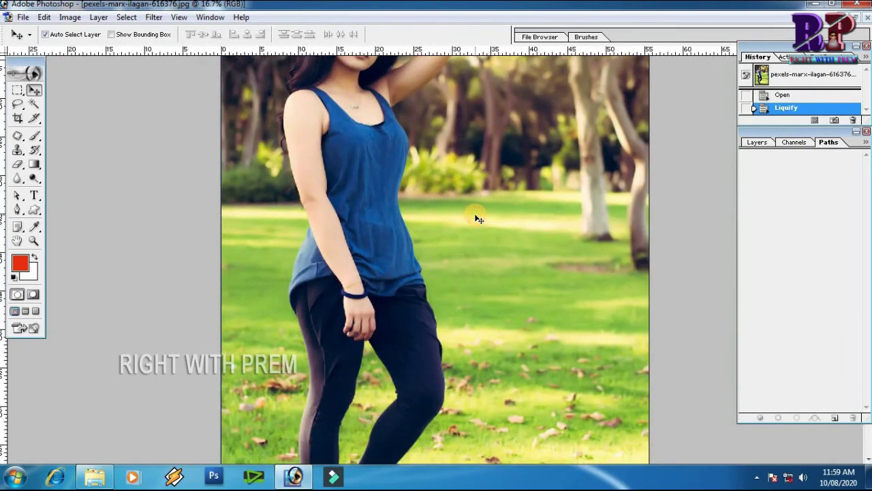
key(ctrl+z)
key(ctrl+z)
key(ctrl+z)
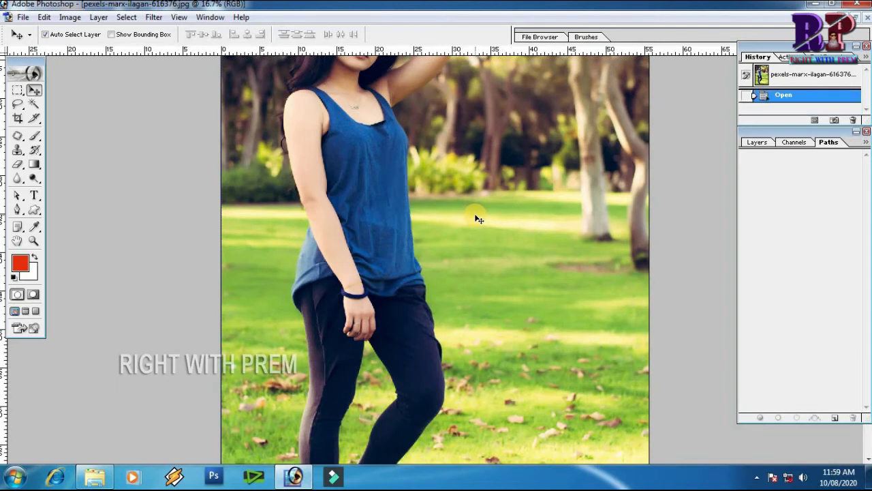
key(ctrl+z)
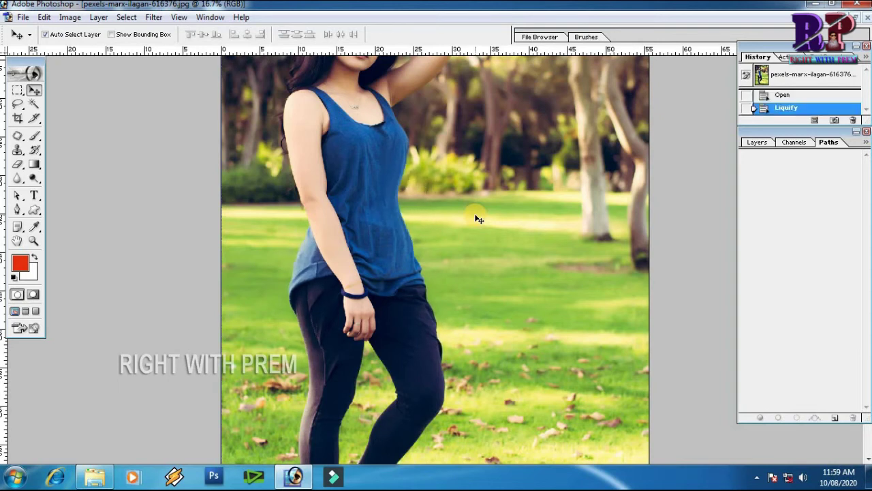
key(ctrl+z)
key(ctrl+z)
key(ctrl+z)
key(ctrl+z)
key(ctrl+z)
key(ctrl+z)
key(ctrl+z)
key(ctrl+z)
key(ctrl+z)
key(ctrl+z)
key(ctrl+z)
key(ctrl+z)
key(ctrl+z)
key(ctrl+z)
key(ctrl+z)
key(ctrl+z)
click(867, 24)
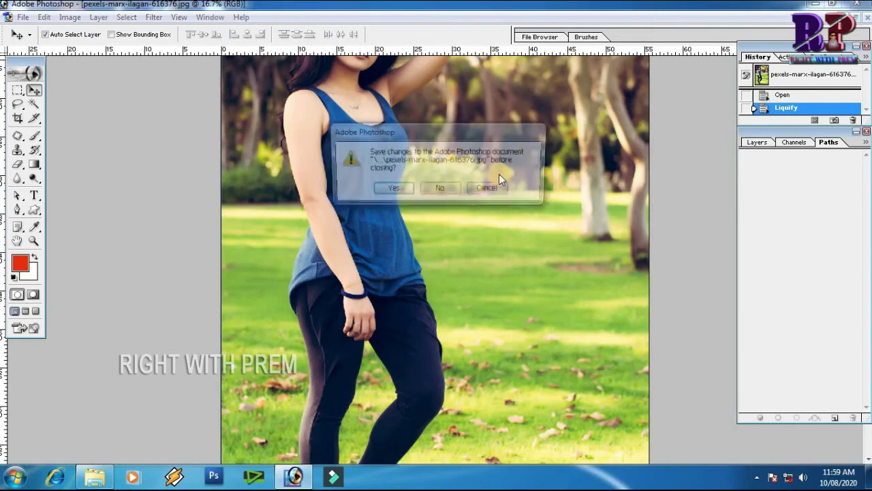
Discard the park photo's changes, zoom in on the bride's bouquet, and open it in Liquify
click(448, 188)
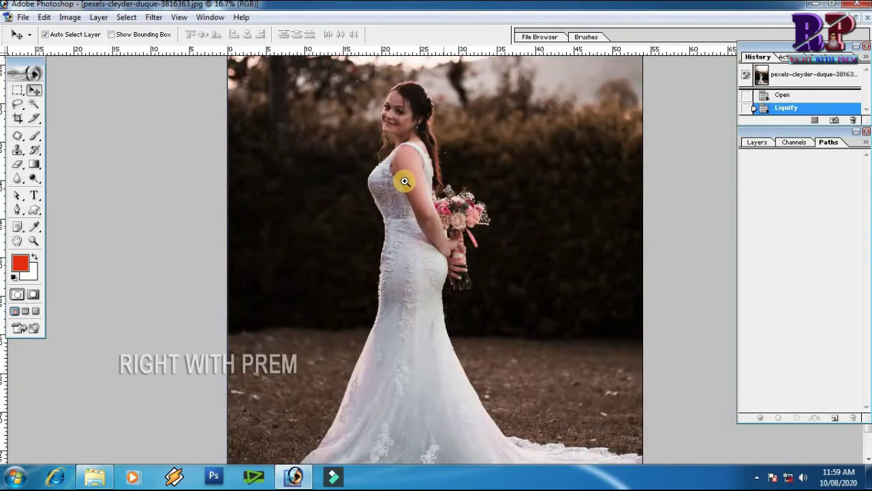
drag(402, 183, 504, 253)
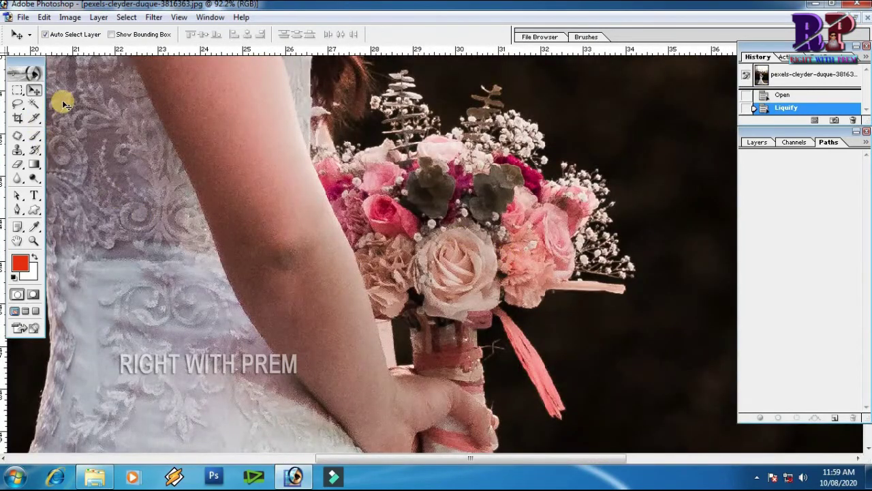
click(147, 18)
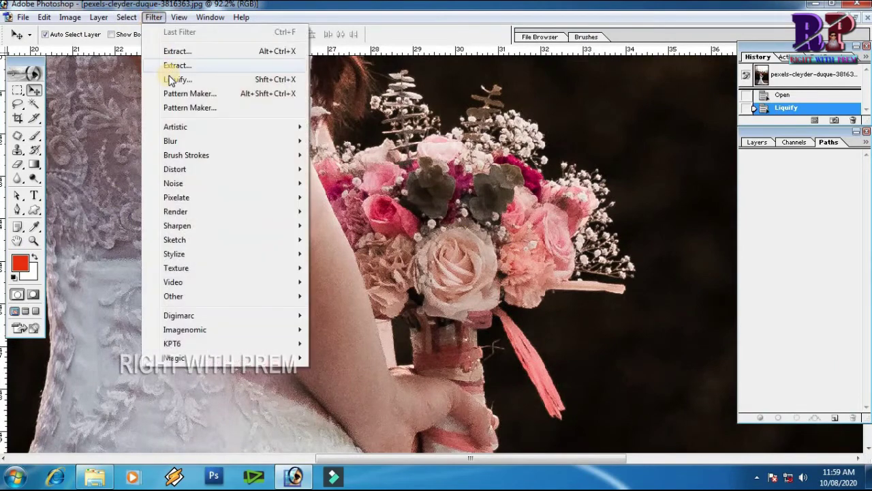
click(171, 80)
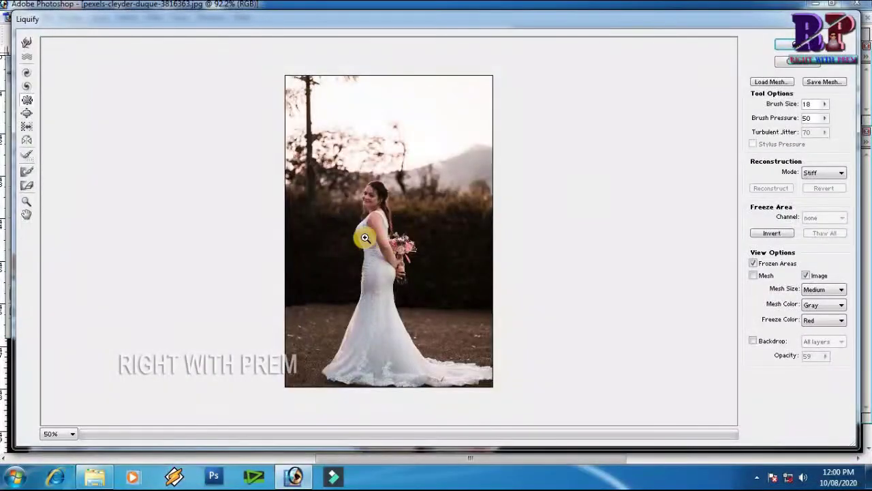
drag(439, 275, 359, 232)
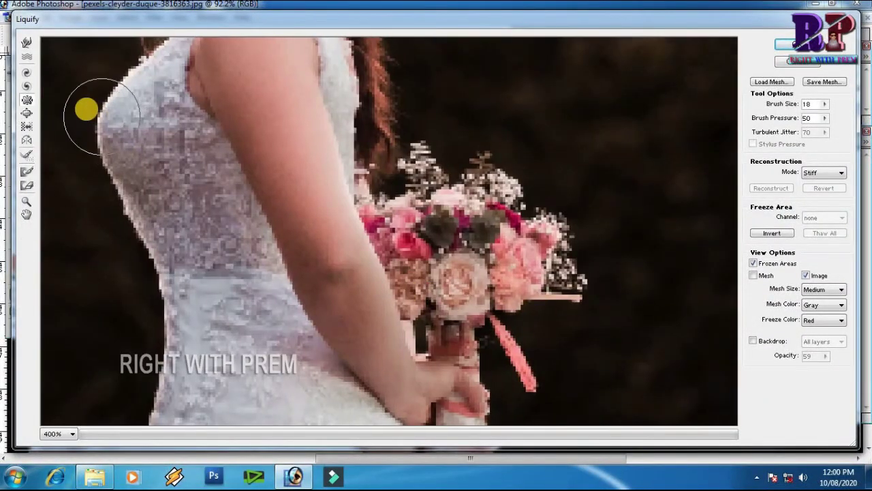
Twirl the bouquet clockwise at brush size 40, then revert it to the original
click(27, 74)
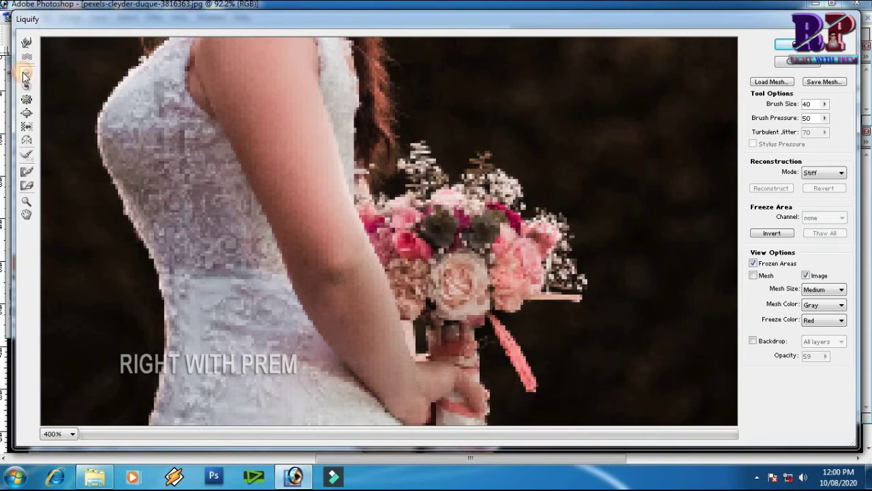
mouse_move(474, 253)
mouse_down()
mouse_move(457, 249)
mouse_move(471, 249)
mouse_up()
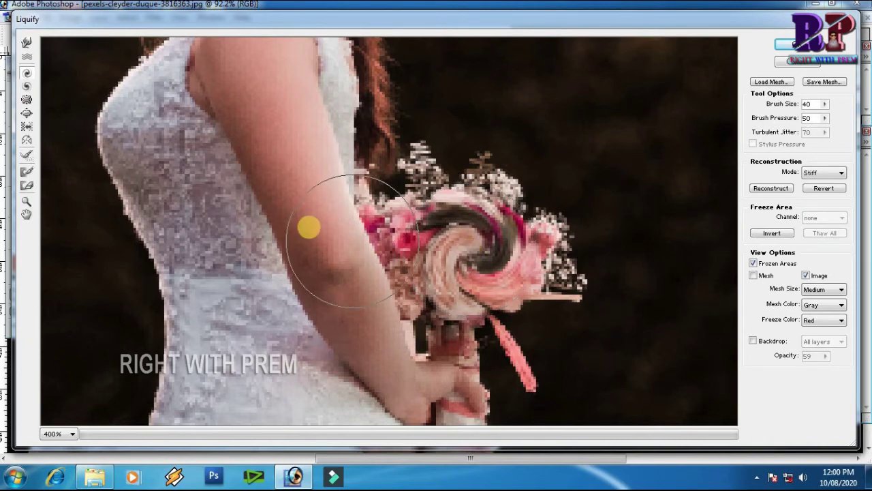
click(27, 87)
drag(418, 255, 467, 254)
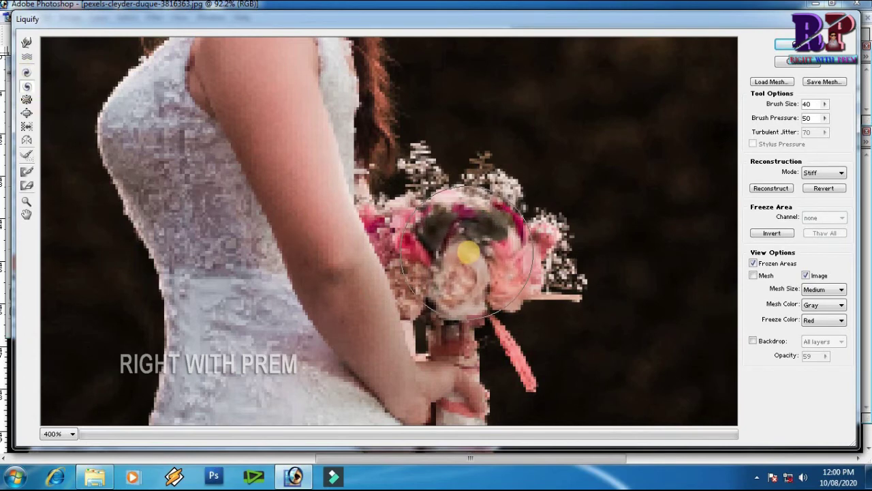
drag(466, 254, 486, 243)
click(823, 189)
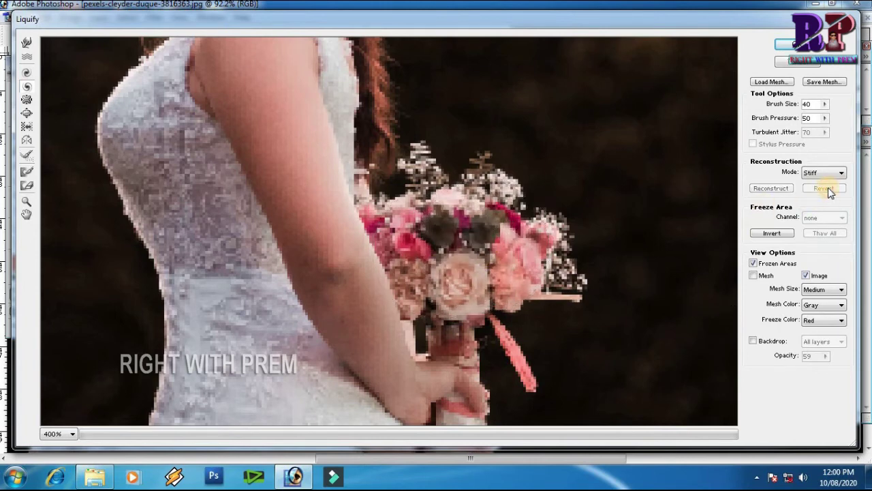
click(27, 100)
Pucker the bouquet's centre inward, then bloat the central flowers back out
mouse_move(468, 253)
mouse_down()
mouse_move(458, 268)
mouse_move(477, 223)
mouse_move(525, 272)
mouse_move(461, 265)
mouse_move(437, 246)
mouse_move(485, 259)
mouse_up()
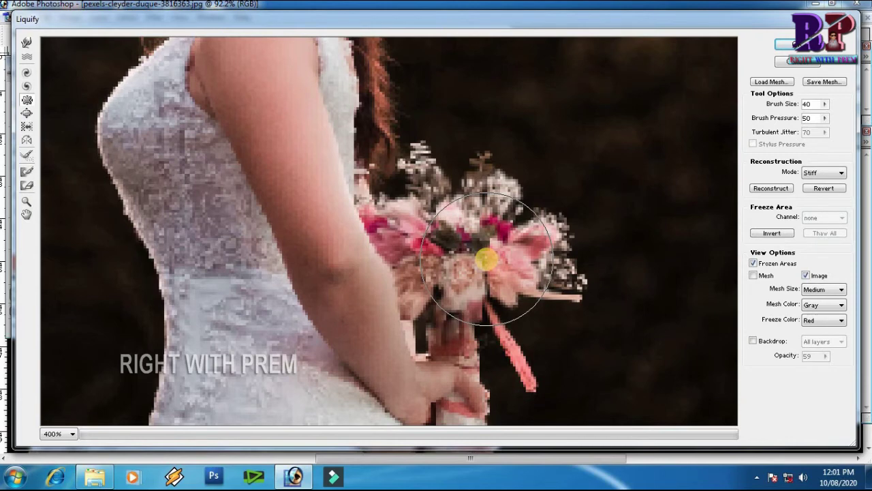
click(25, 113)
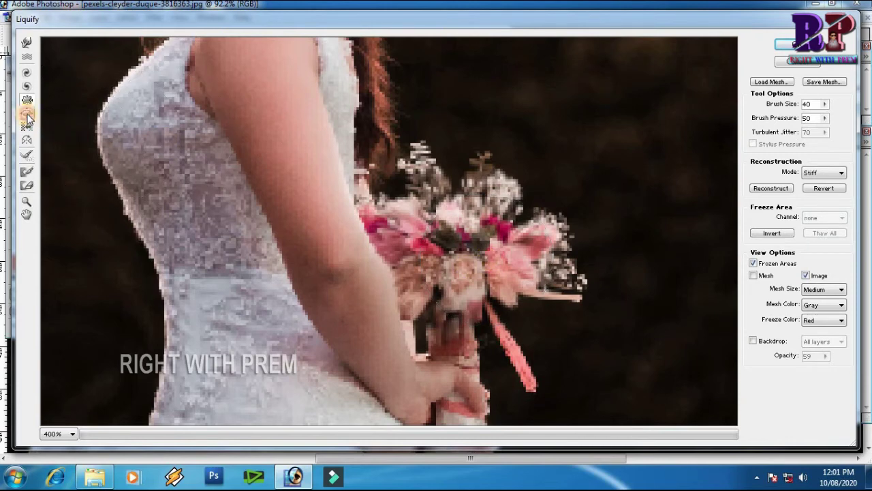
click(466, 248)
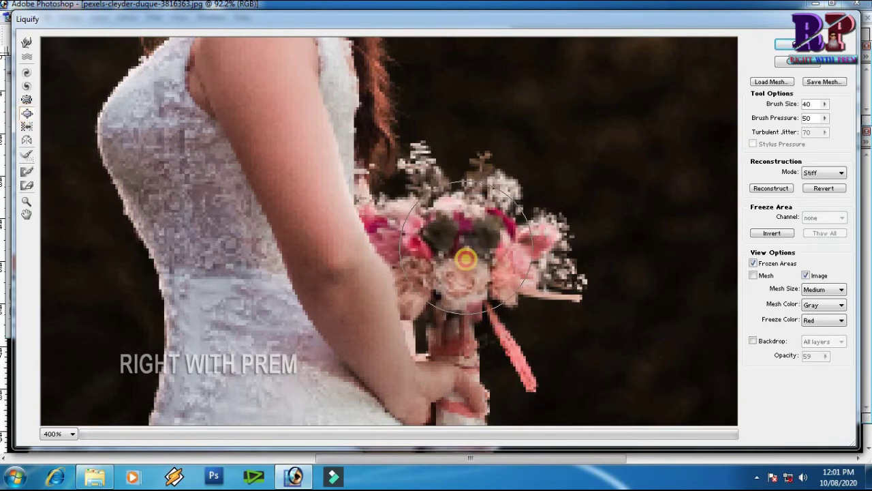
Pan over the bride's arm, face and dress, then zoom the preview out to 200%
drag(331, 189, 363, 242)
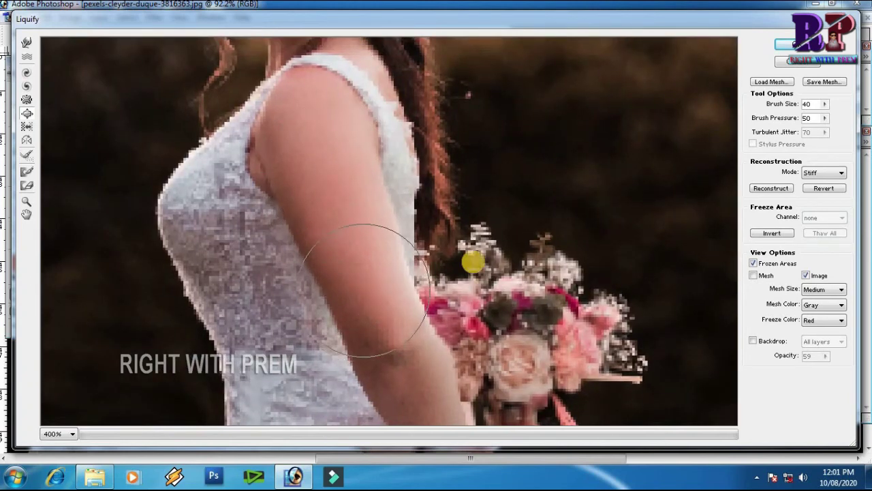
mouse_move(402, 134)
mouse_down()
mouse_move(418, 198)
mouse_move(370, 160)
mouse_up()
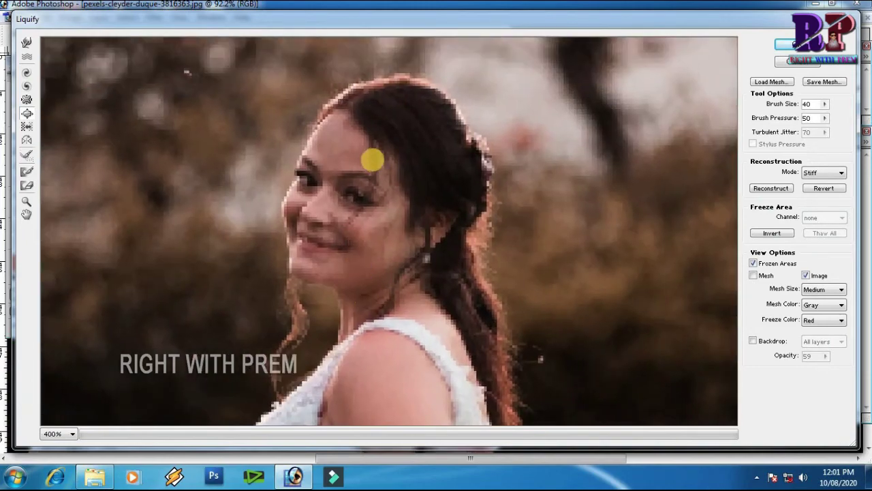
mouse_move(492, 246)
mouse_down()
mouse_move(452, 168)
mouse_move(404, 182)
mouse_up()
scroll(426, 314, down, 5)
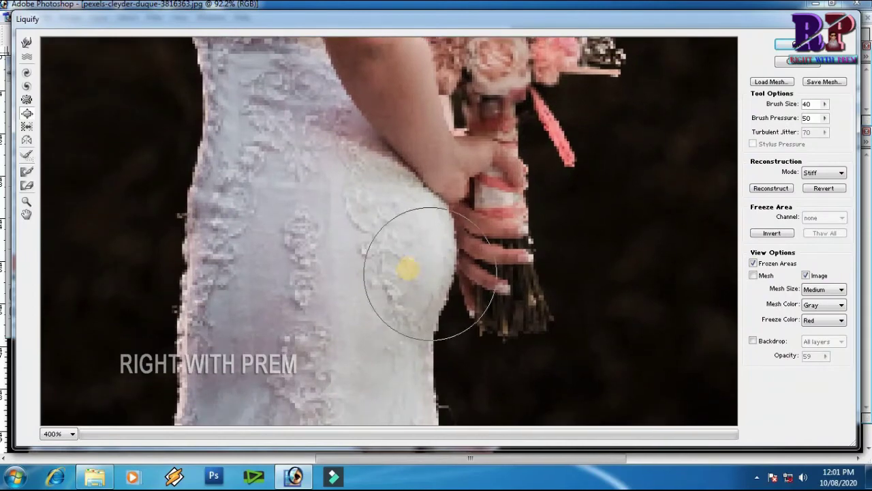
drag(399, 247, 398, 220)
key(ctrl+minus)
key(ctrl+minus)
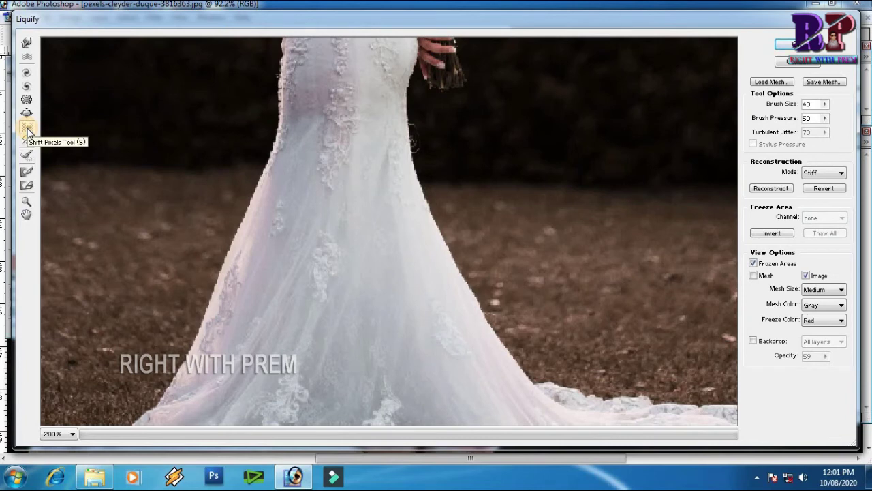
Shift the grass and ground pixels beside the dress with the Shift Pixels tool
click(27, 128)
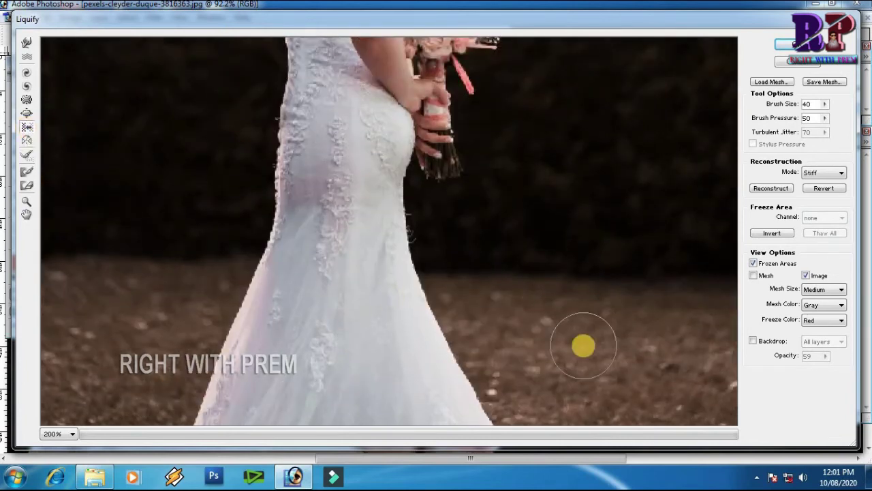
drag(580, 340, 548, 328)
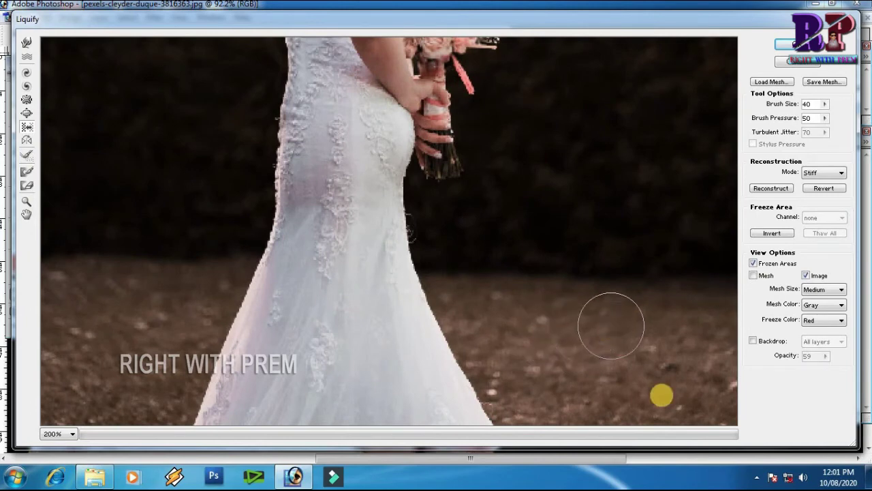
mouse_move(551, 267)
mouse_down()
mouse_move(544, 363)
mouse_move(522, 362)
mouse_move(489, 253)
mouse_up()
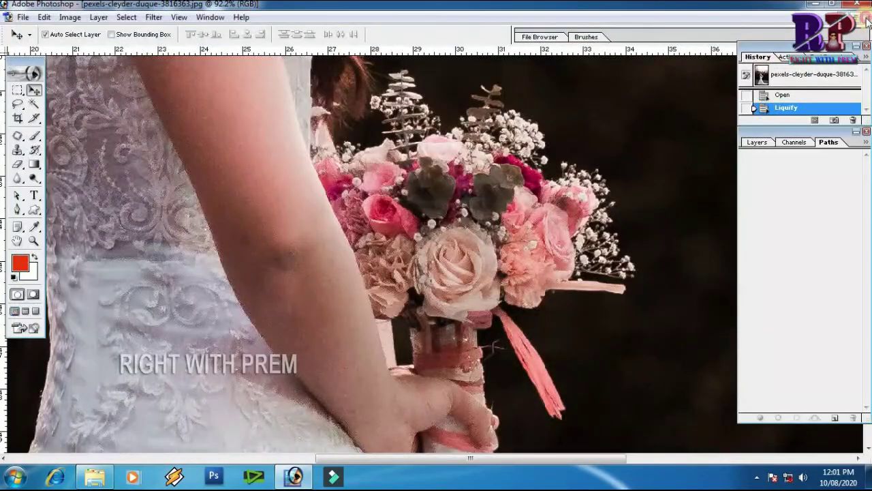
Apply the Liquify edits and close the bride photo without saving
click(860, 7)
click(440, 186)
click(153, 17)
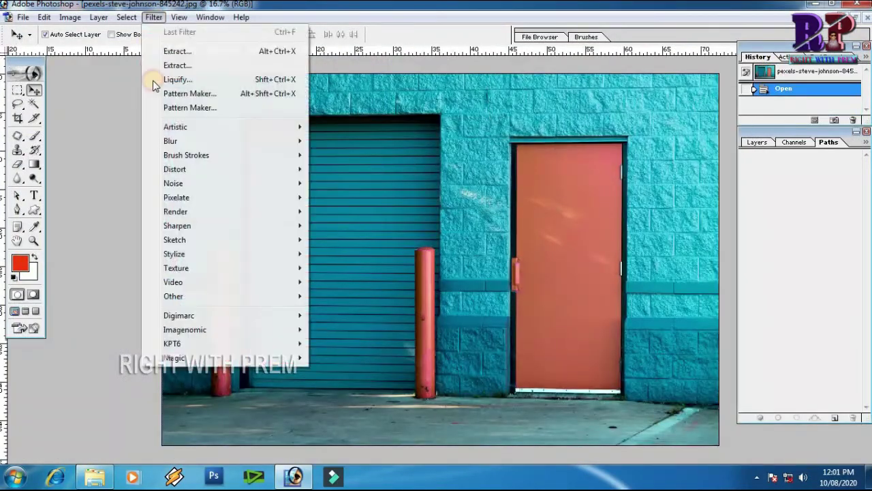
Open the teal-wall photo in Liquify at 200% and smear the block wall beside the garage door
click(177, 79)
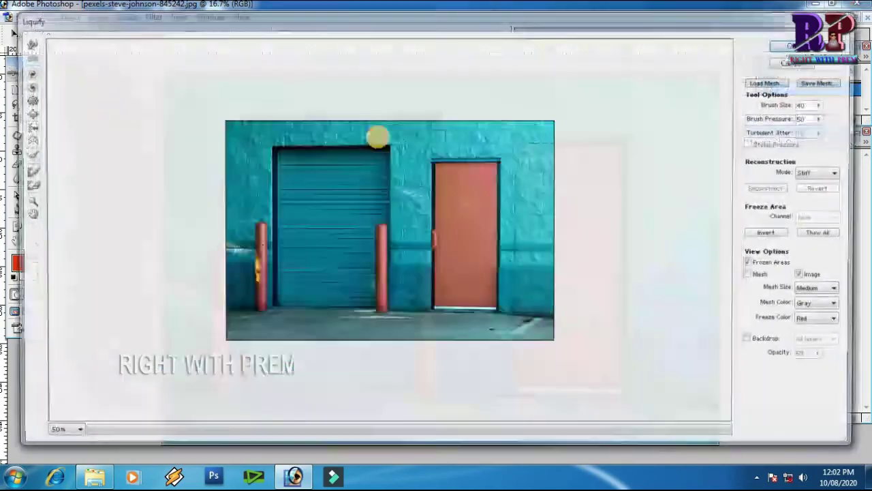
scroll(388, 187, up, 2)
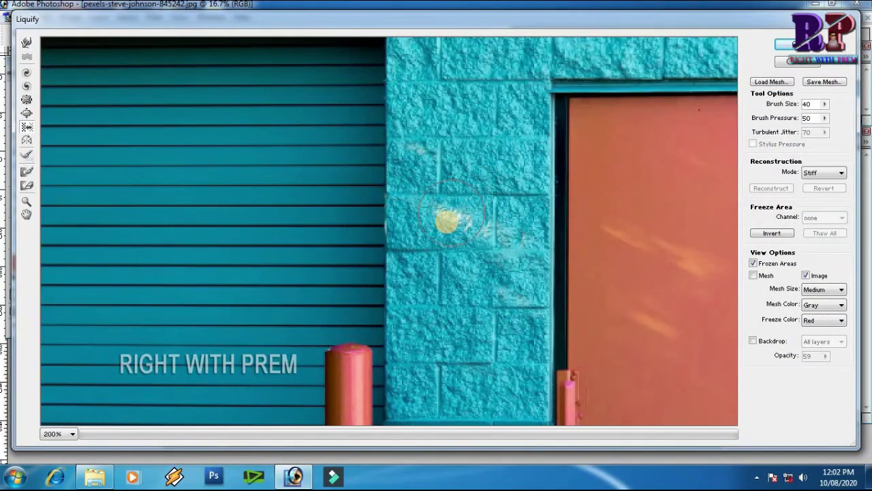
mouse_move(454, 223)
mouse_down()
mouse_move(425, 227)
mouse_move(468, 172)
mouse_move(485, 159)
mouse_move(506, 175)
mouse_move(518, 150)
mouse_up()
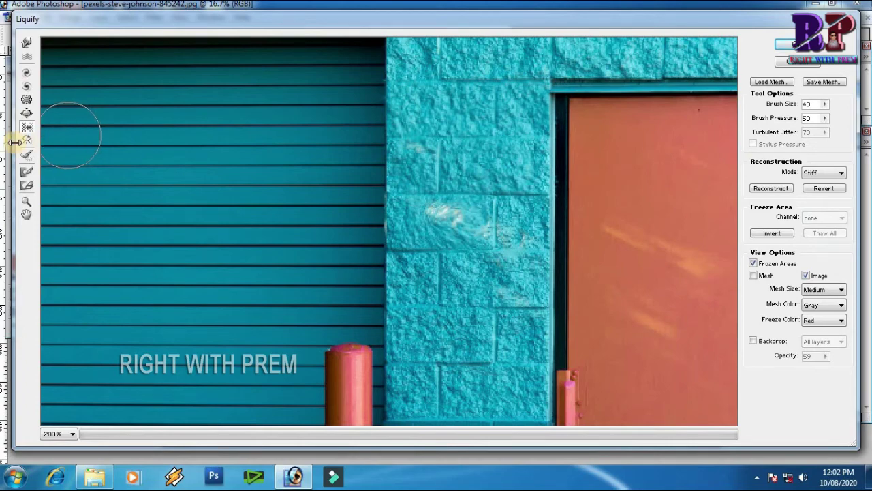
click(28, 142)
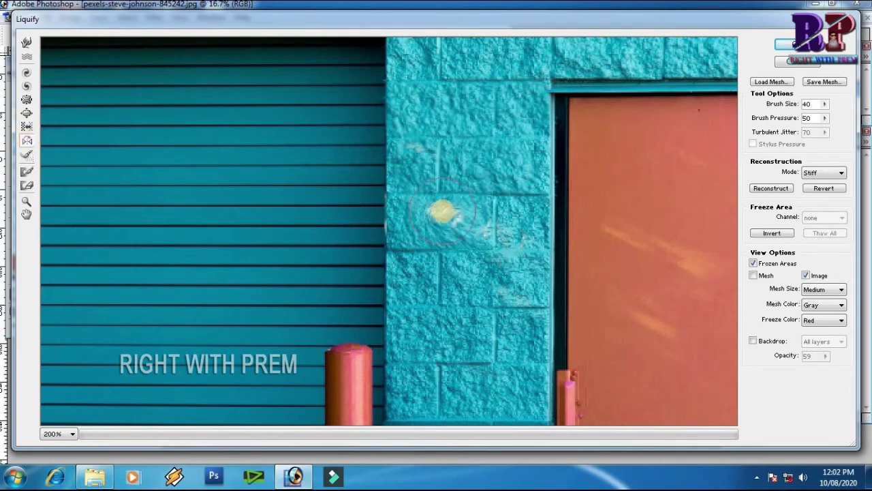
key(ctrl+minus)
key(ctrl+minus)
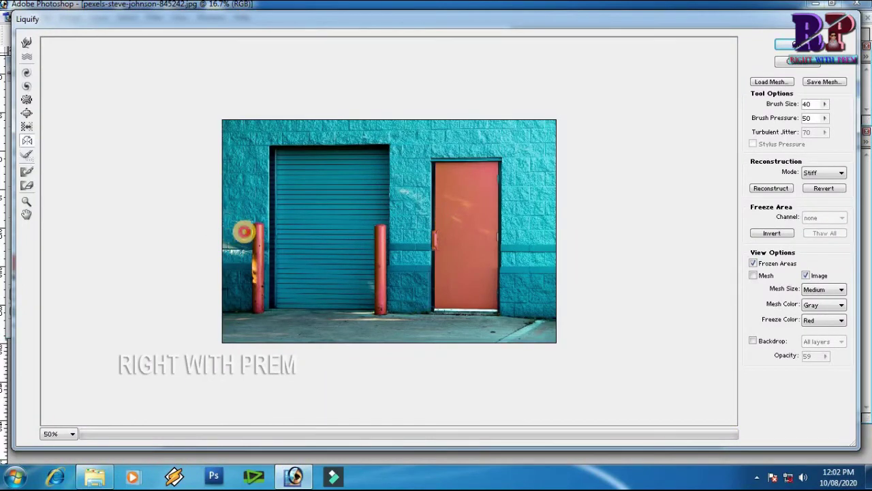
Mirror-warp the left orange post along its length and bend the right post
drag(242, 239, 242, 252)
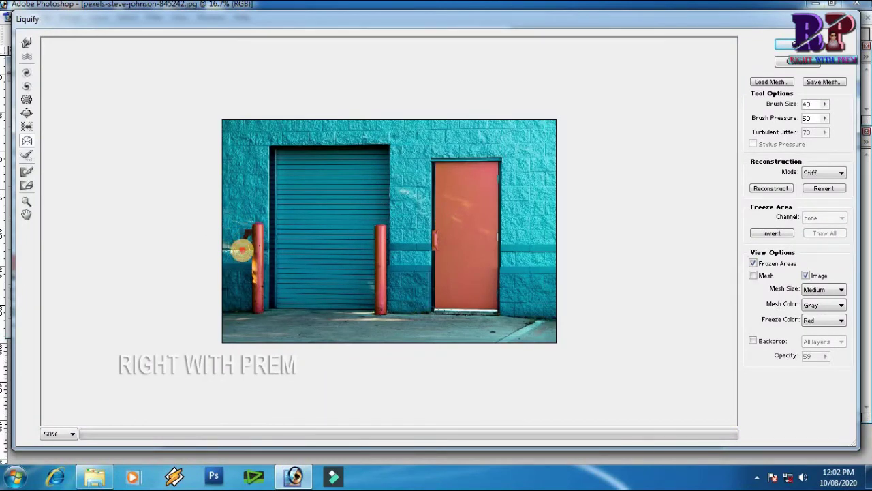
drag(240, 263, 240, 275)
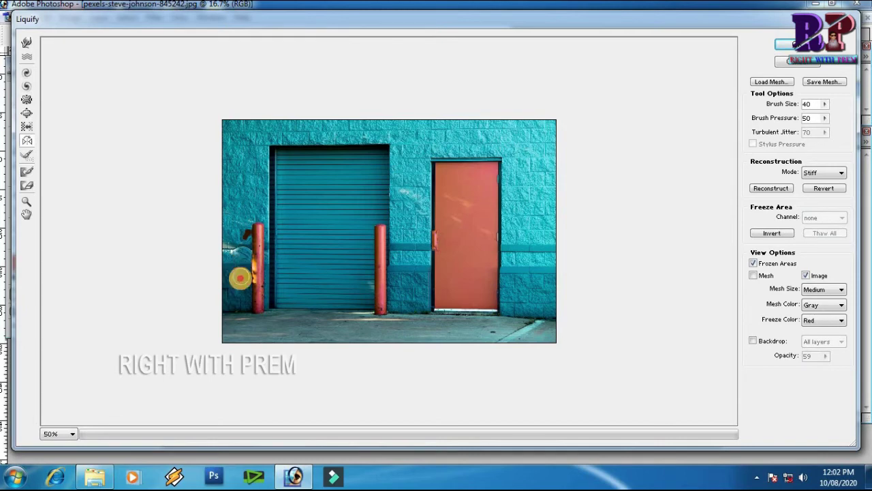
mouse_move(239, 280)
mouse_down()
mouse_move(245, 238)
mouse_move(240, 293)
mouse_move(243, 237)
mouse_up()
mouse_move(364, 295)
mouse_down()
mouse_move(366, 239)
mouse_move(359, 292)
mouse_up()
Bulge the door's left edge upward into the teal wall with mirror strokes
drag(424, 304, 424, 233)
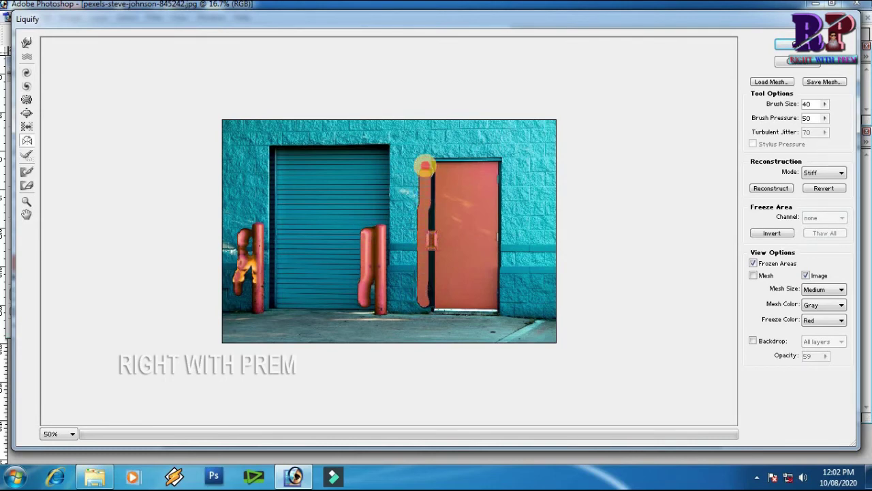
click(407, 293)
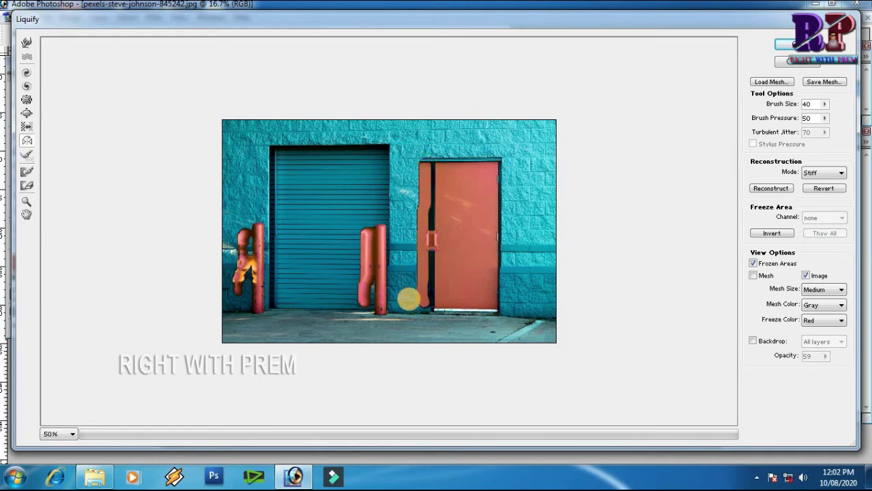
drag(409, 283, 409, 201)
drag(411, 165, 413, 202)
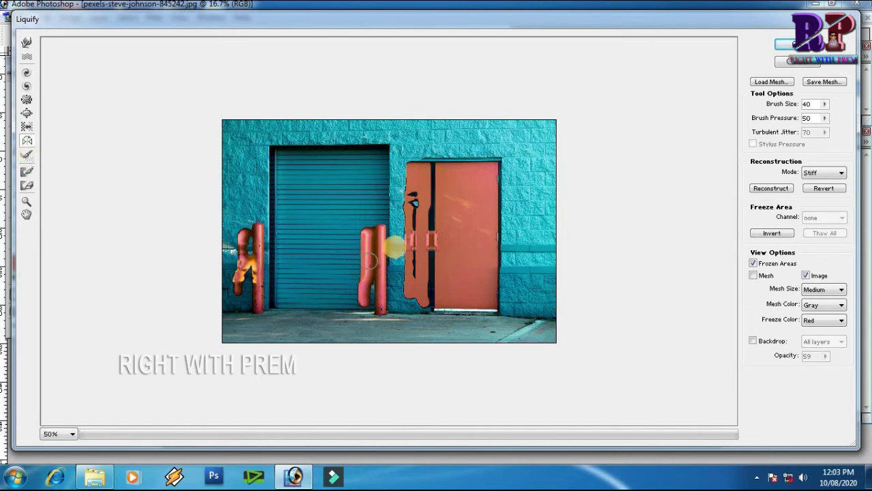
Reconstruct the bent poles and the door's warped left edge with a size-61 brush
click(28, 156)
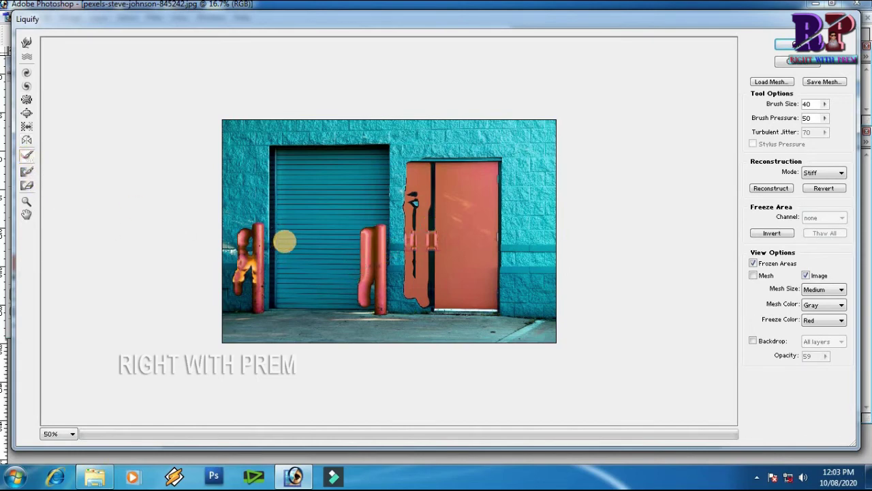
mouse_move(248, 214)
mouse_down()
mouse_move(242, 300)
mouse_move(253, 220)
mouse_up()
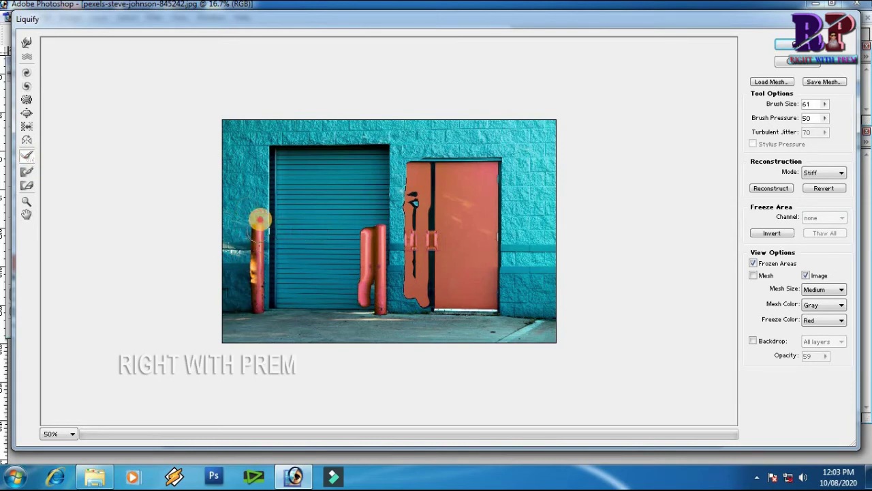
drag(357, 211, 356, 269)
mouse_move(353, 318)
mouse_down()
mouse_move(360, 197)
mouse_move(362, 307)
mouse_move(372, 206)
mouse_move(382, 302)
mouse_move(413, 143)
mouse_move(416, 306)
mouse_move(419, 136)
mouse_move(413, 275)
mouse_up()
mouse_move(421, 124)
mouse_down()
mouse_move(416, 313)
mouse_move(420, 139)
mouse_move(413, 294)
mouse_move(419, 261)
mouse_up()
mouse_move(420, 300)
mouse_down()
mouse_move(418, 146)
mouse_move(413, 269)
mouse_move(413, 159)
mouse_move(413, 242)
mouse_move(416, 171)
mouse_move(427, 167)
mouse_move(427, 265)
mouse_move(429, 156)
mouse_move(431, 295)
mouse_move(422, 310)
mouse_move(419, 253)
mouse_move(402, 292)
mouse_move(411, 310)
mouse_move(420, 307)
mouse_move(416, 146)
mouse_move(428, 311)
mouse_move(432, 156)
mouse_move(432, 298)
mouse_up()
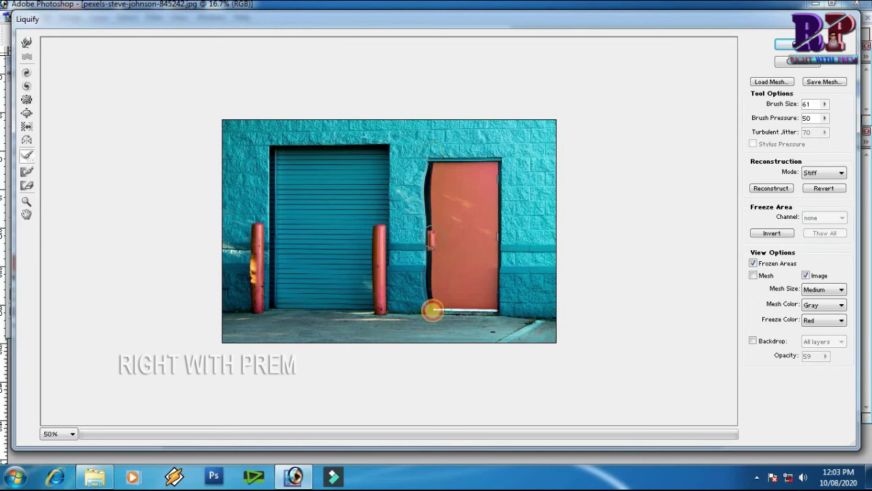
mouse_move(357, 295)
mouse_down()
mouse_move(258, 244)
mouse_move(266, 230)
mouse_move(423, 203)
mouse_move(428, 168)
mouse_move(432, 298)
mouse_move(432, 189)
mouse_move(425, 308)
mouse_move(425, 147)
mouse_move(430, 305)
mouse_move(430, 259)
mouse_up()
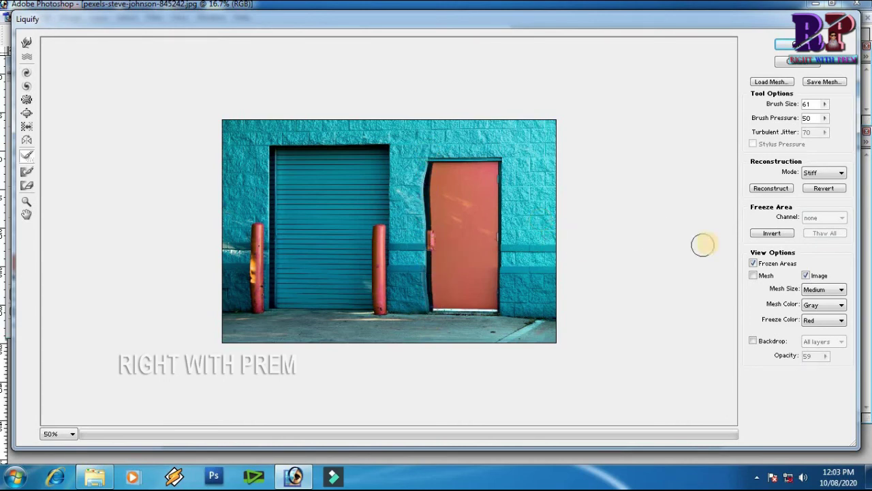
Revert all warps, then undo a test warp on the door's edge
click(822, 189)
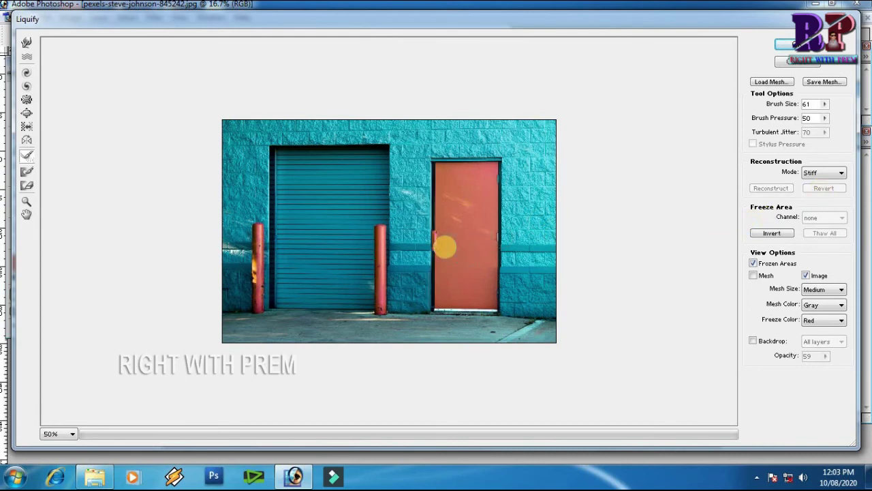
drag(444, 247, 445, 247)
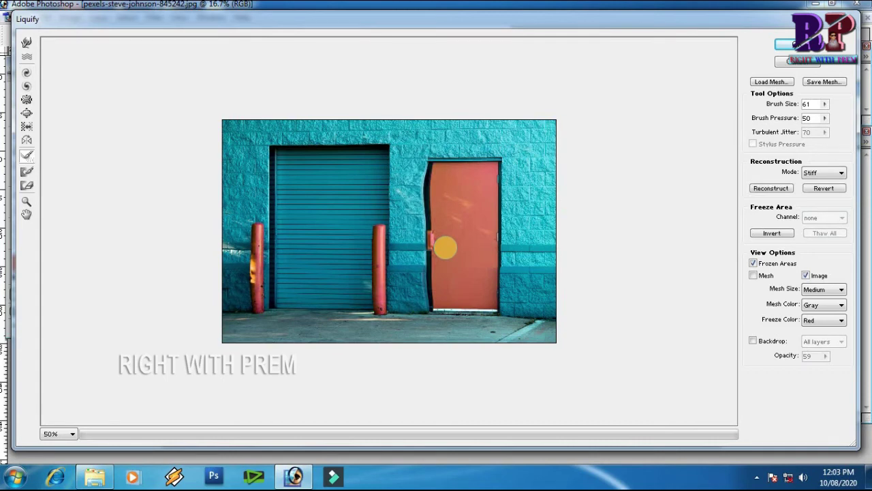
key(ctrl+z)
key(ctrl+z)
key(ctrl+z)
key(ctrl+z)
key(ctrl+z)
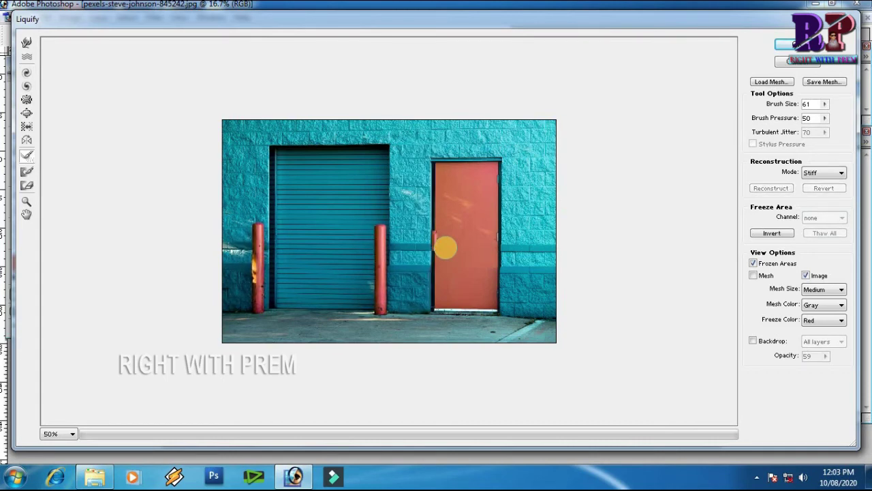
Ripple the garage door slats with Turbulence, then revert all the ripples
click(25, 58)
drag(303, 178, 339, 184)
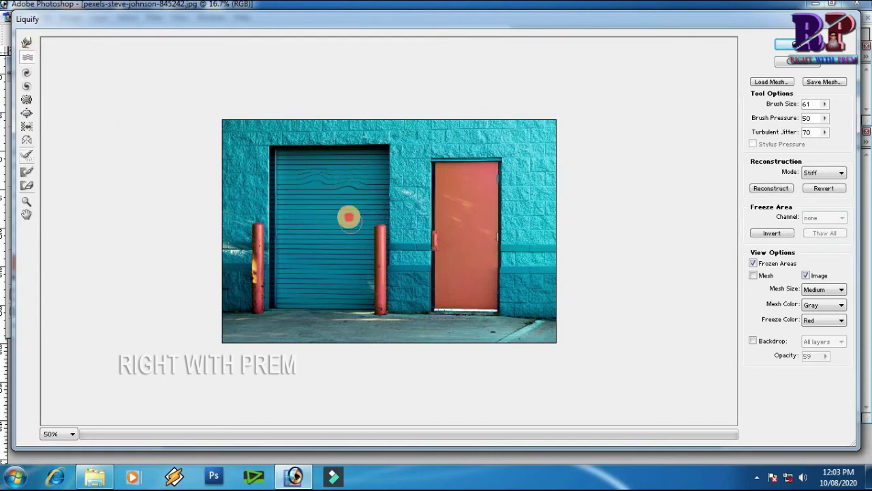
mouse_move(358, 175)
mouse_down()
mouse_move(311, 227)
mouse_move(341, 254)
mouse_up()
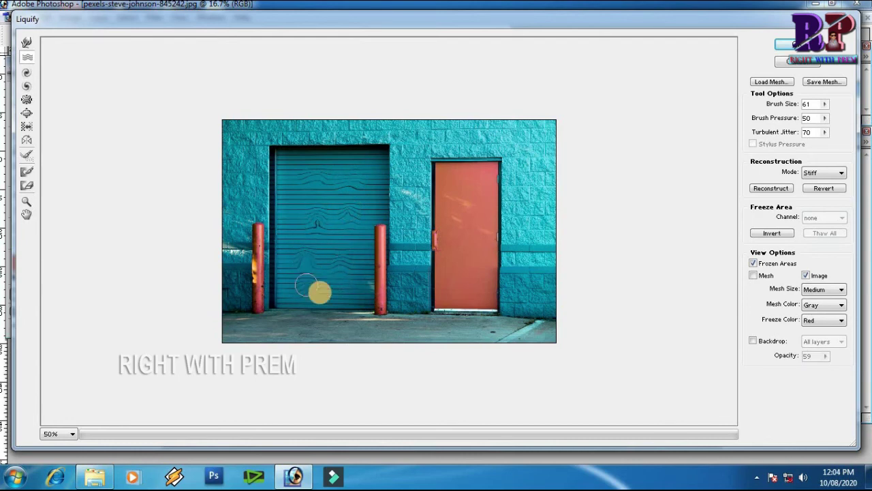
drag(306, 285, 347, 285)
mouse_move(325, 249)
mouse_down()
mouse_move(331, 237)
mouse_move(294, 167)
mouse_move(348, 164)
mouse_move(368, 180)
mouse_move(362, 272)
mouse_move(363, 254)
mouse_up()
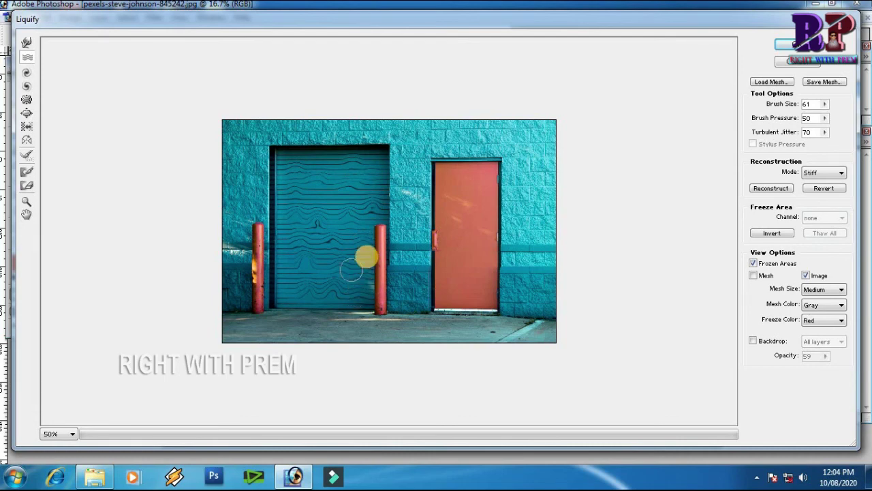
click(819, 189)
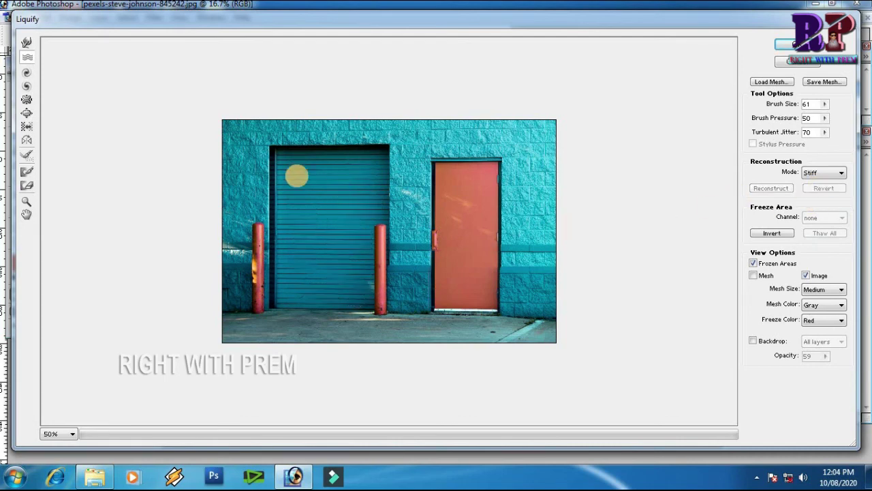
Paint a freeze mask over the upper door, leaving a central rectangle unfrozen
click(27, 172)
mouse_move(279, 156)
mouse_down()
mouse_move(380, 155)
mouse_move(381, 230)
mouse_move(317, 229)
mouse_move(266, 206)
mouse_move(272, 178)
mouse_move(275, 229)
mouse_move(283, 167)
mouse_move(360, 167)
mouse_move(362, 215)
mouse_move(298, 228)
mouse_move(323, 226)
mouse_move(290, 168)
mouse_move(288, 216)
mouse_move(353, 167)
mouse_up()
drag(290, 172, 358, 166)
Twirl the upper slats of the unfrozen patch clockwise
click(359, 202)
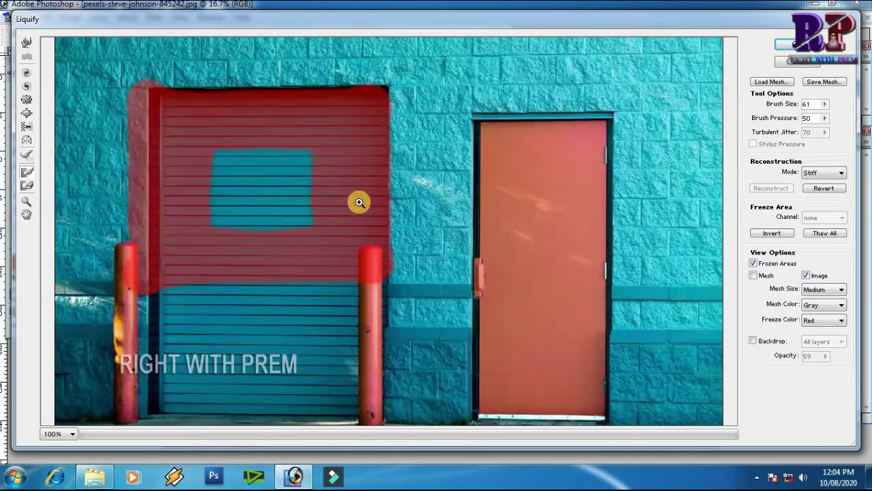
click(296, 224)
drag(296, 225, 570, 185)
alt+click(468, 169)
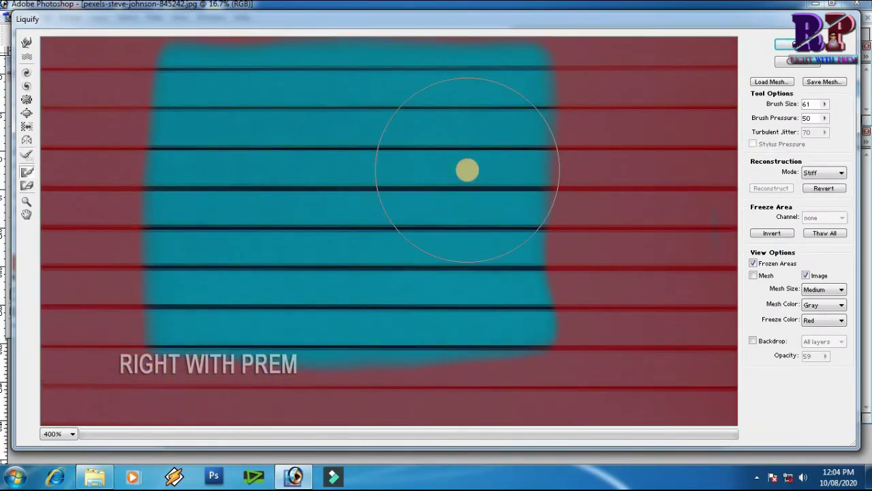
alt+click(238, 121)
click(26, 74)
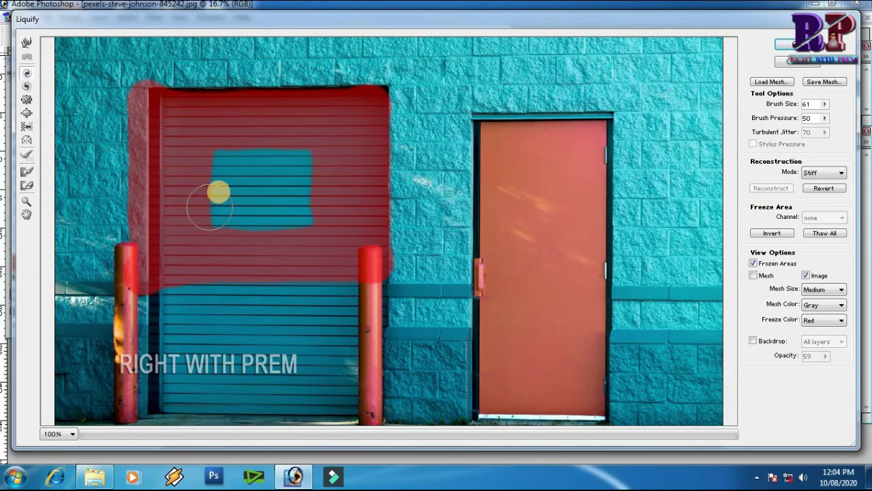
click(229, 173)
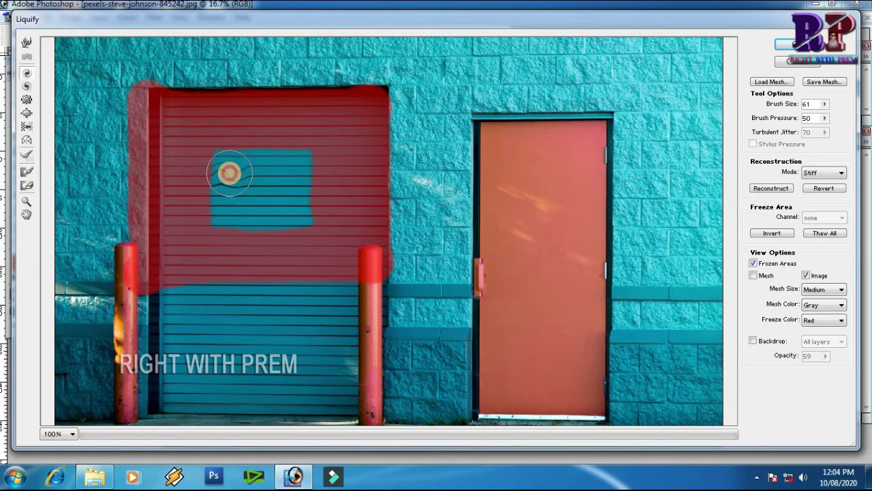
drag(229, 173, 266, 169)
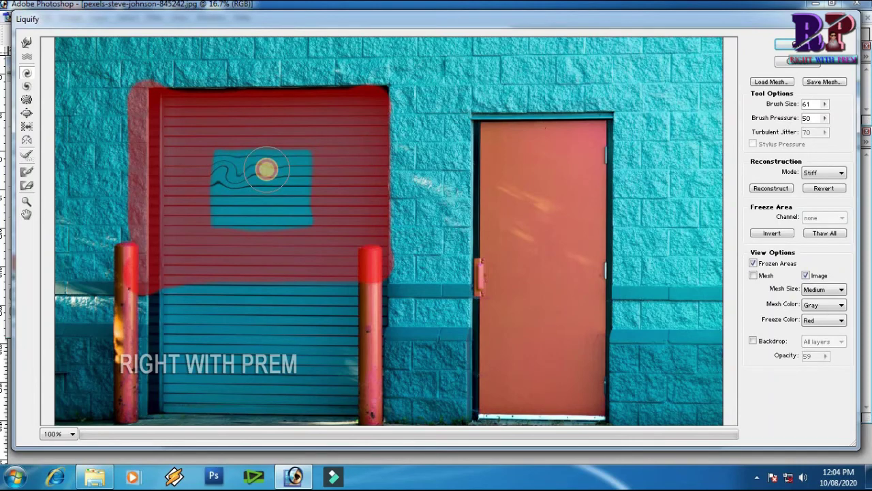
drag(266, 169, 291, 168)
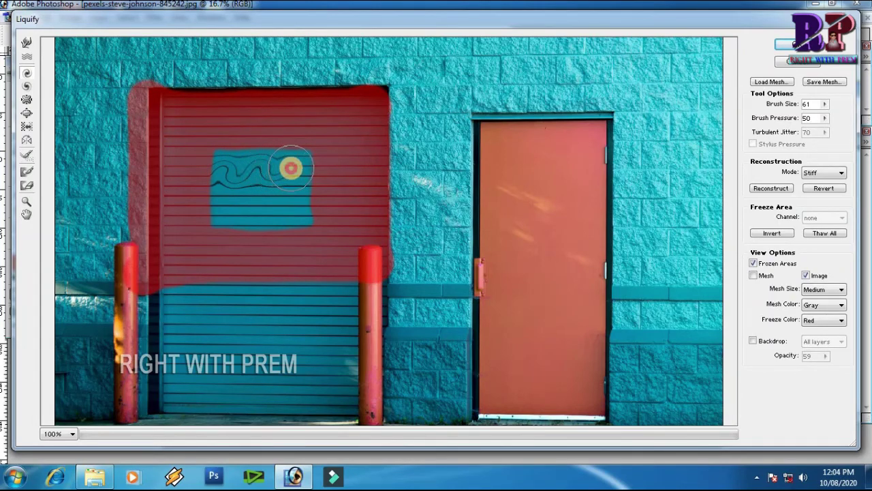
drag(291, 168, 263, 174)
Twirl the patch's lower slats and right edge counterclockwise into wavy lines
click(27, 86)
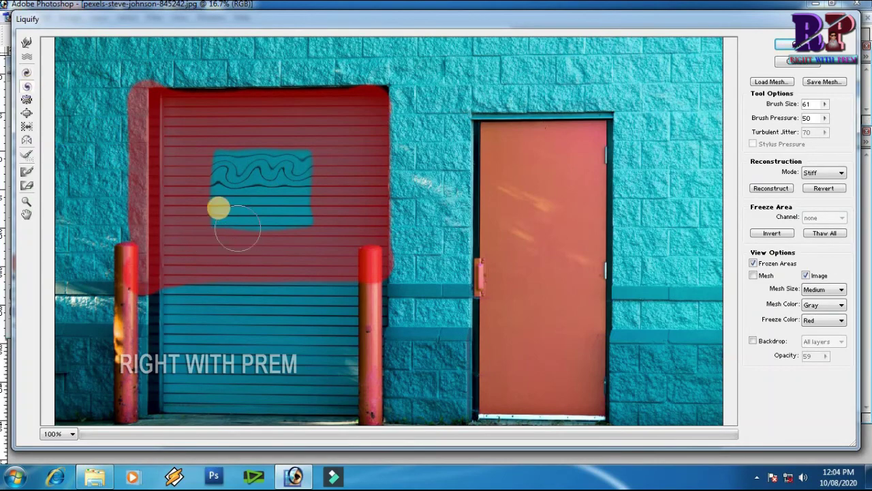
drag(220, 206, 253, 205)
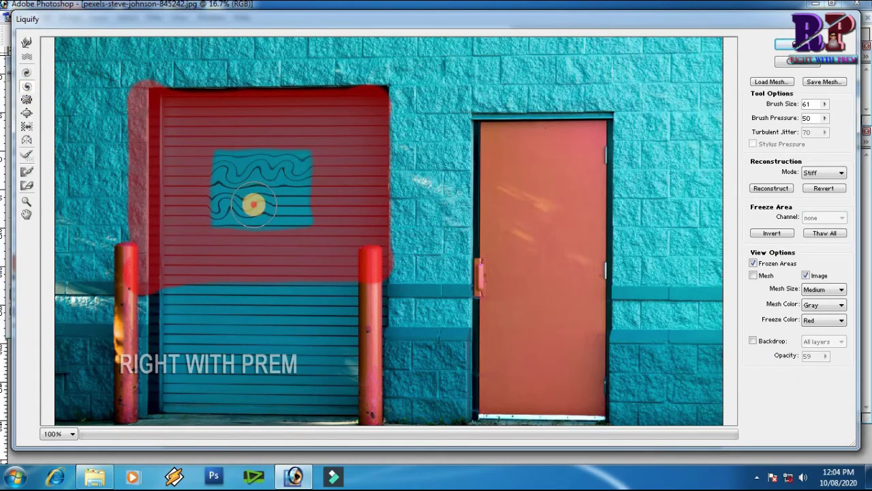
drag(254, 204, 300, 210)
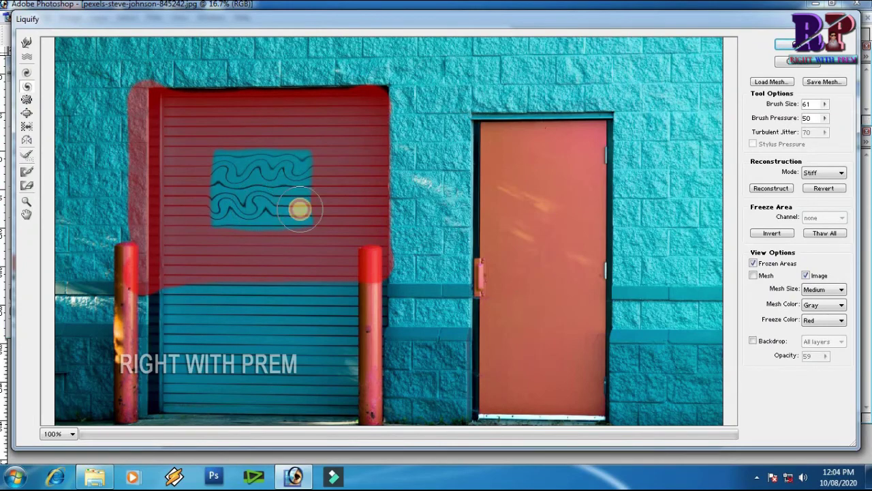
mouse_move(298, 209)
mouse_down()
mouse_move(321, 200)
mouse_move(318, 173)
mouse_up()
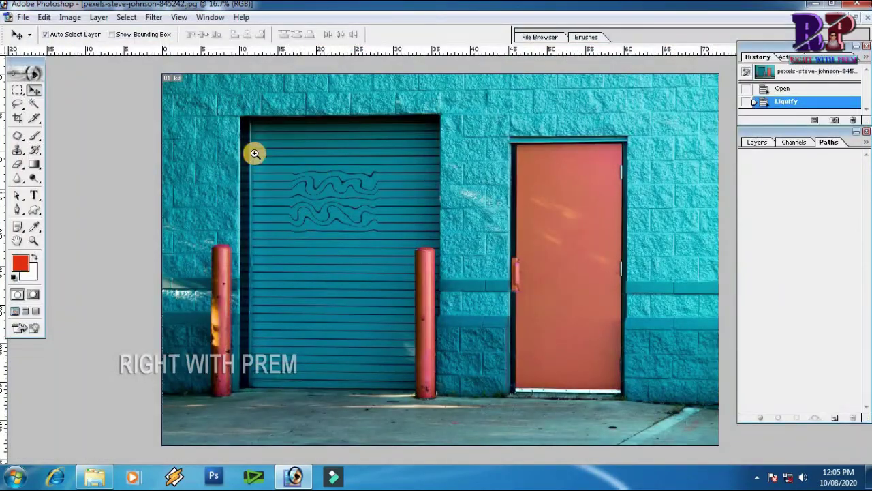
Inspect the committed shutter warp up close, then reopen Liquify on the result
drag(253, 152, 493, 307)
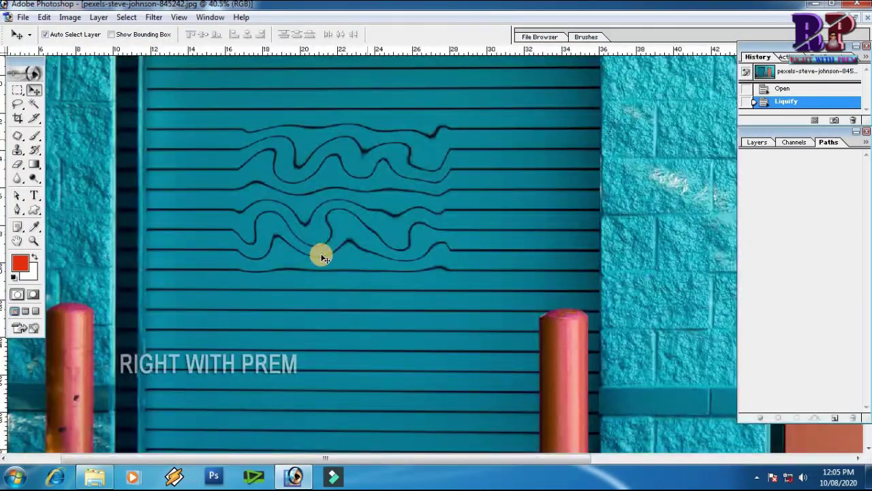
click(154, 17)
click(170, 77)
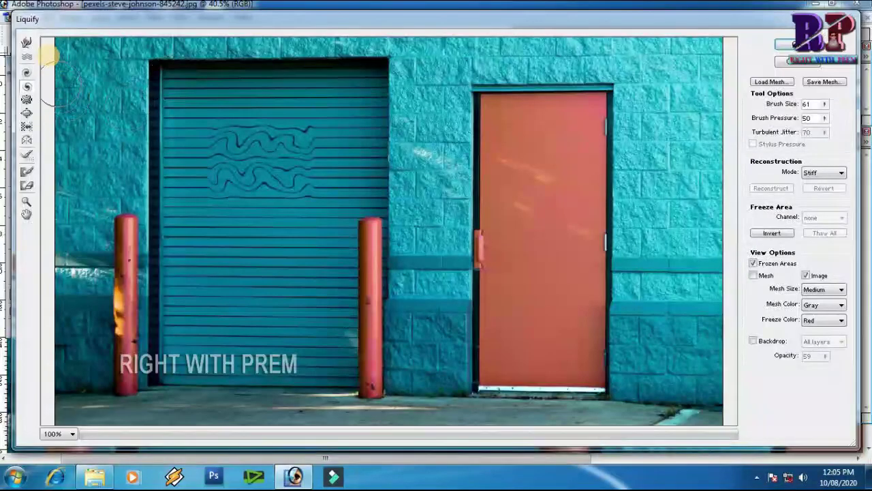